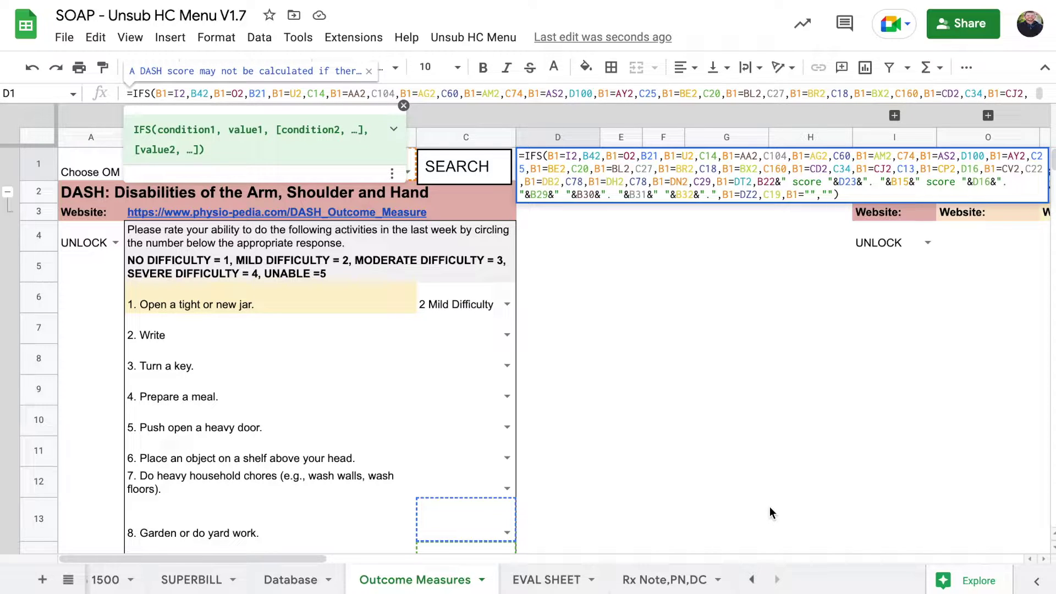
# Commit the long IFS formula in D1 by selecting cell F3.
pyautogui.click(684, 212)
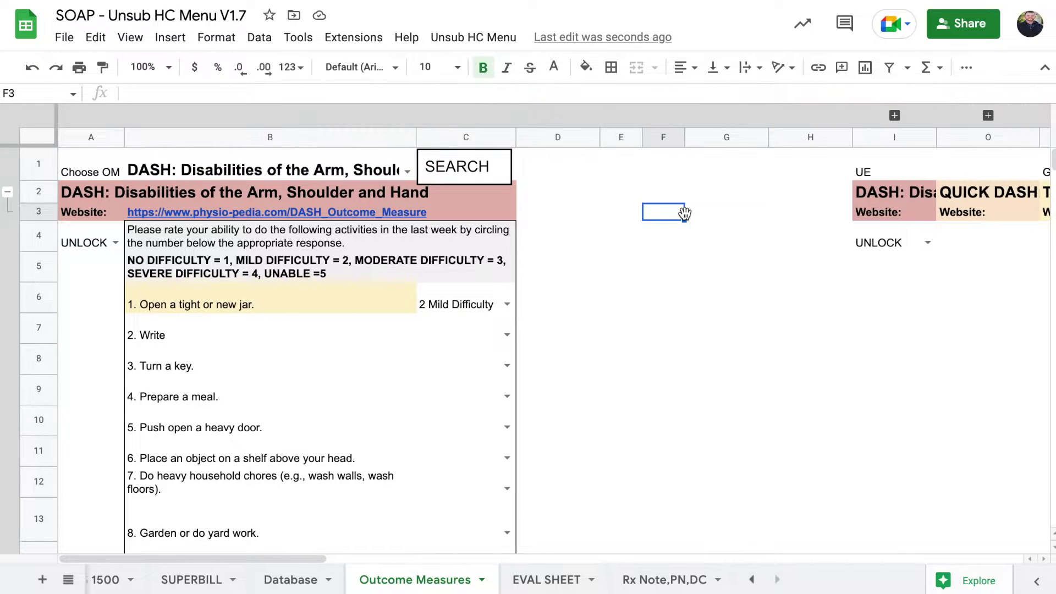
pyautogui.write('=if')
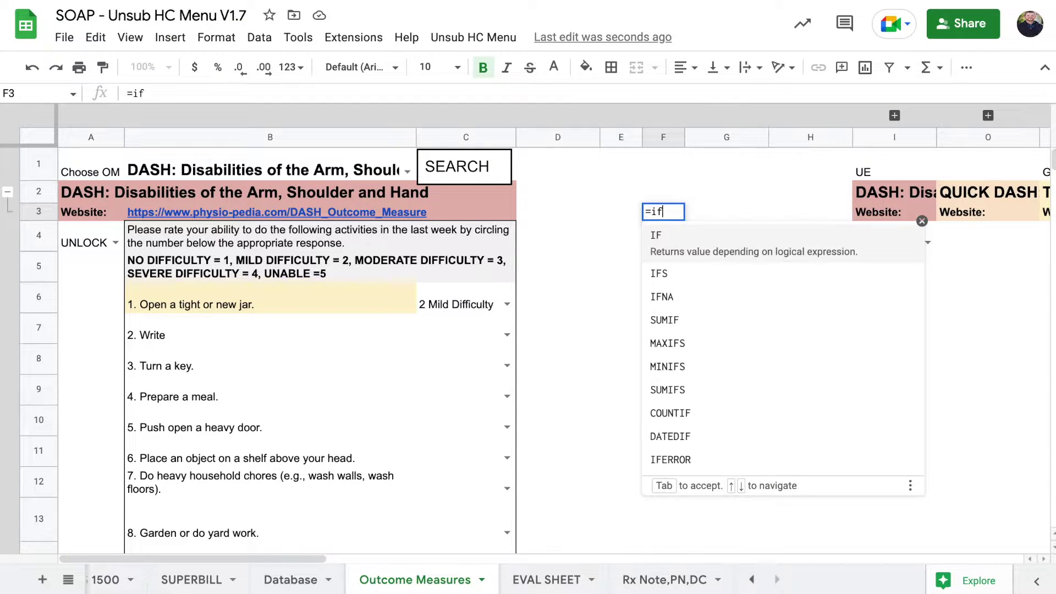
pyautogui.write('s')
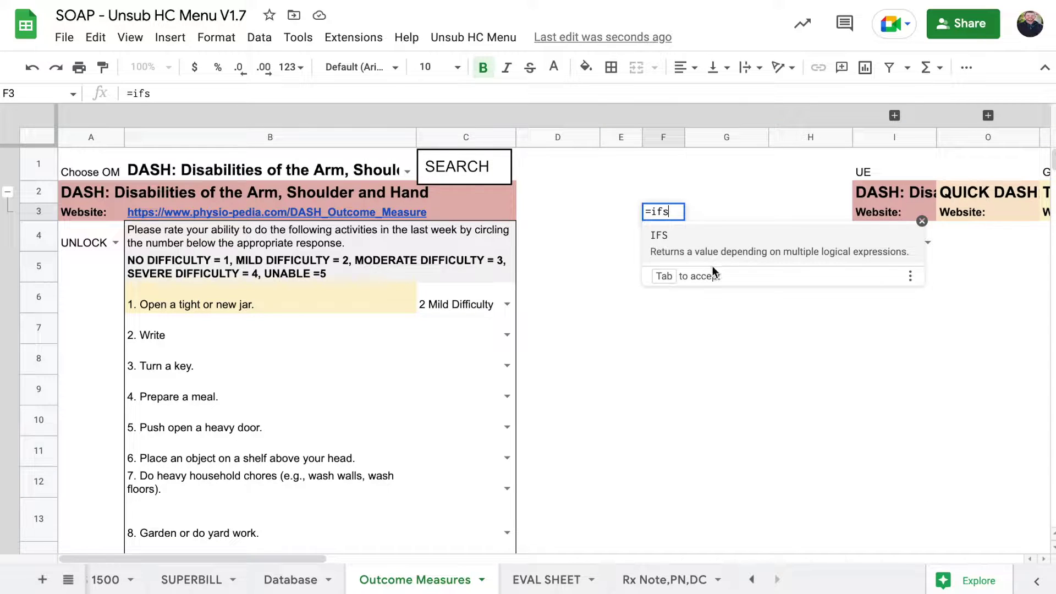
pyautogui.press('BackSpace')
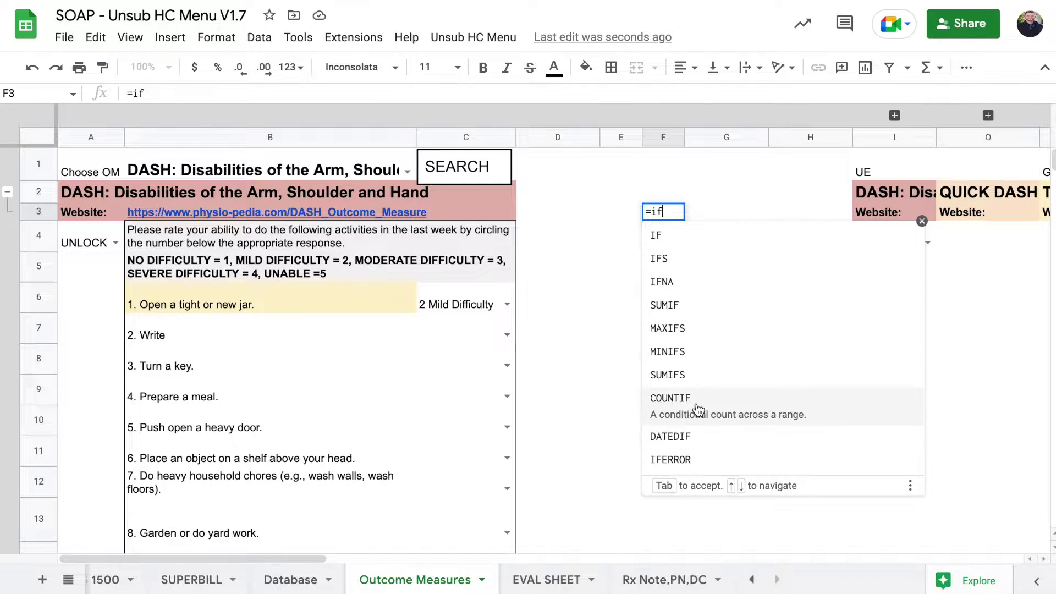
pyautogui.click(709, 269)
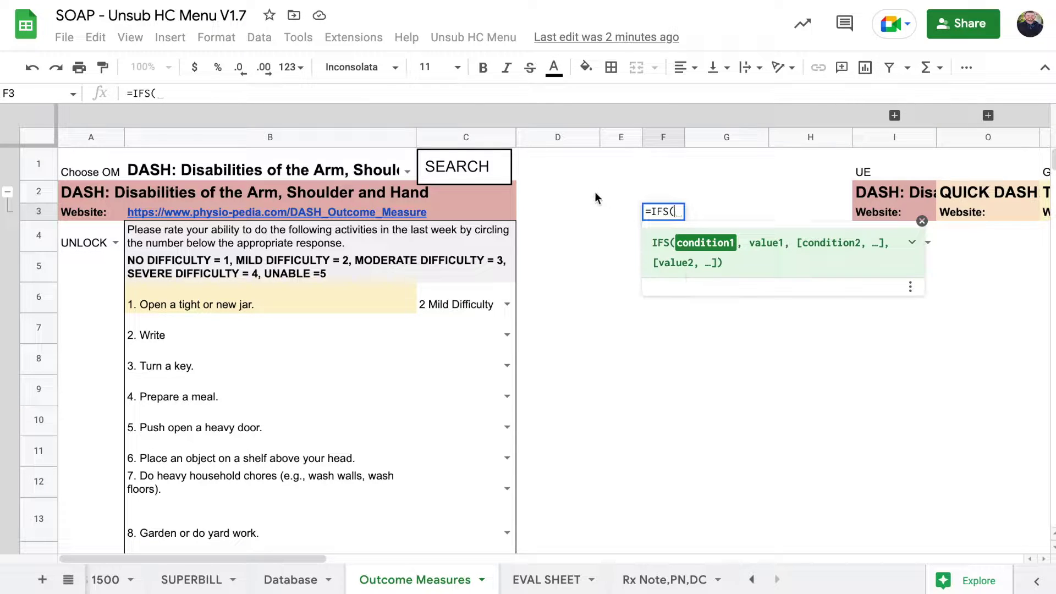
pyautogui.press('BackSpace')
pyautogui.press('BackSpace')
pyautogui.press('BackSpace')
pyautogui.press('BackSpace')
pyautogui.press('BackSpace')
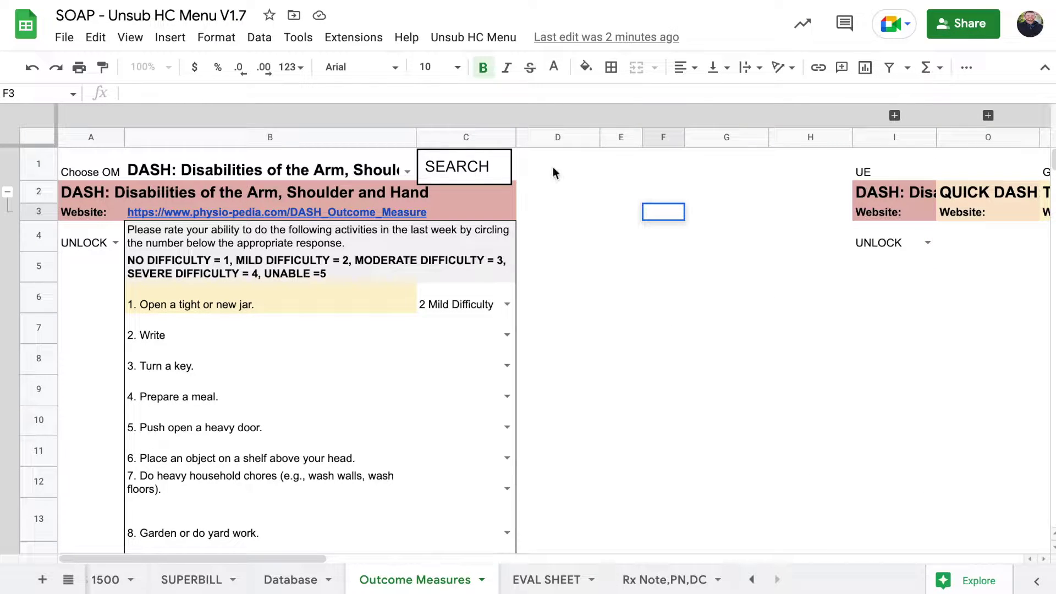
# Look over D1's IFS formula, the DASH title in B1 and cell I2.
pyautogui.click(551, 165)
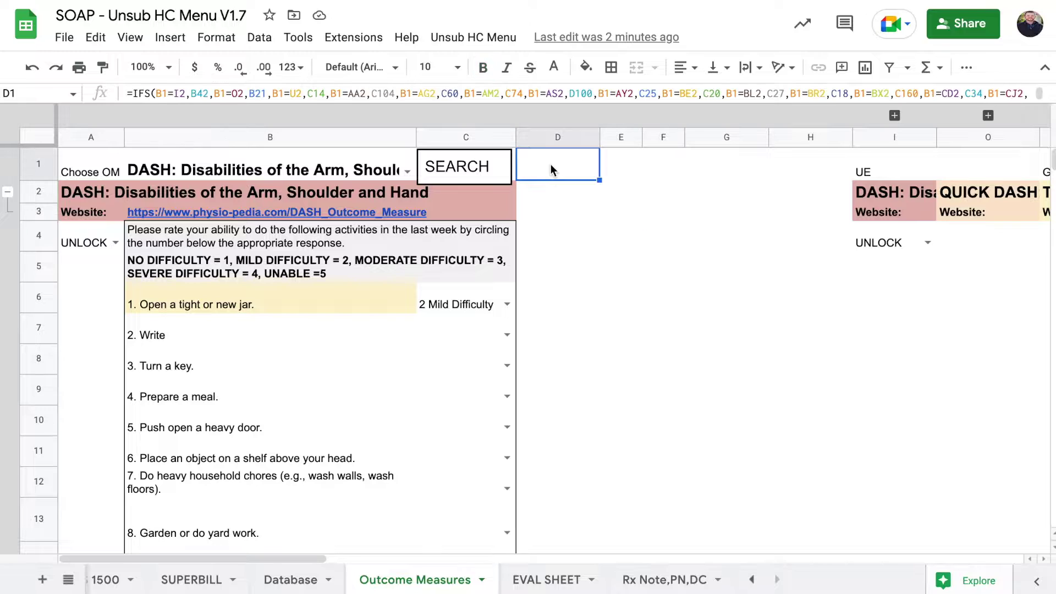
pyautogui.click(161, 92)
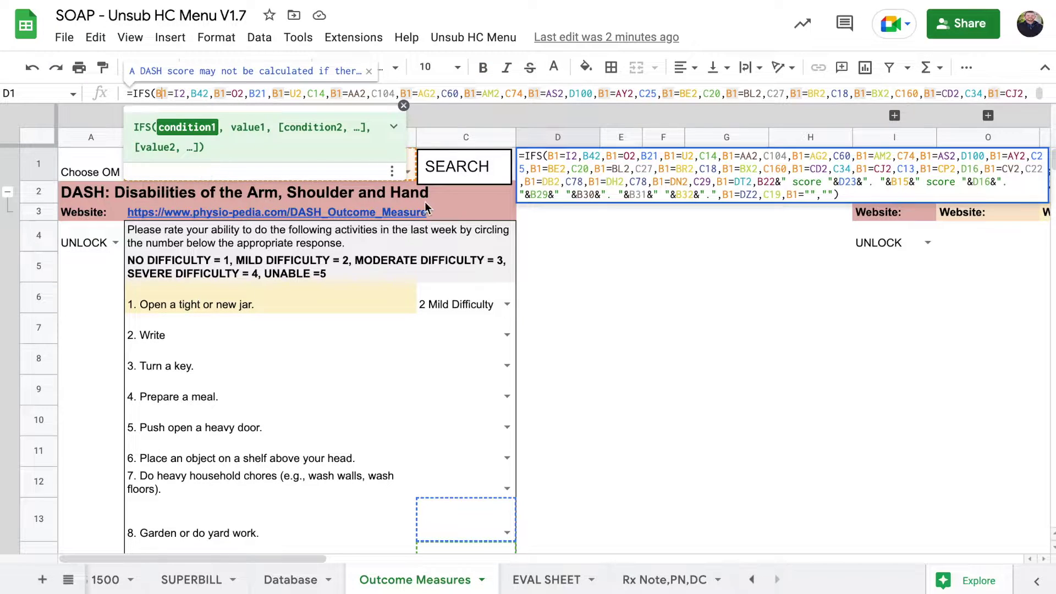
pyautogui.press('Escape')
pyautogui.click(335, 172)
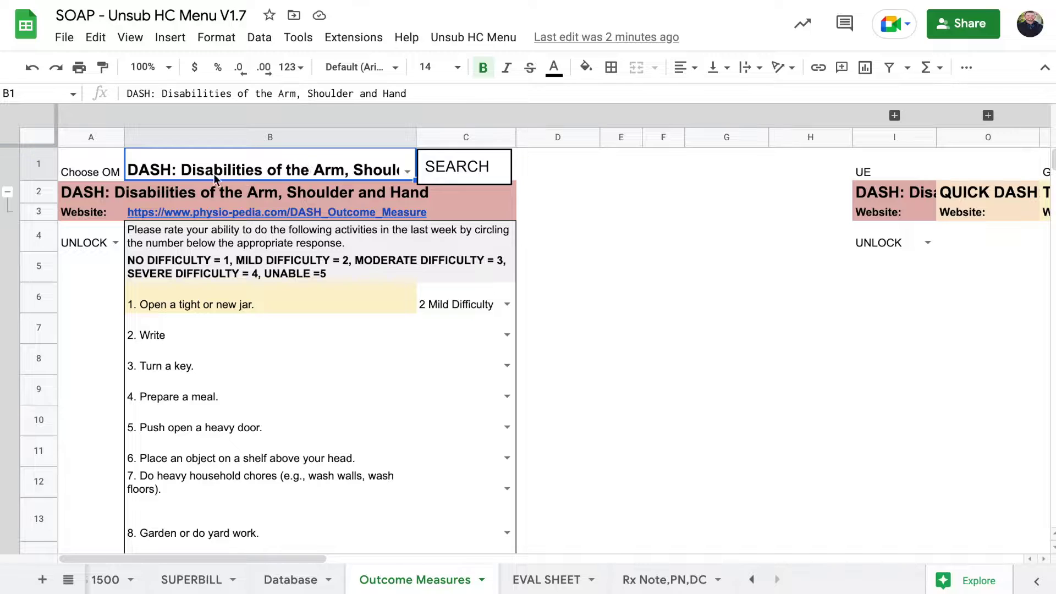
pyautogui.click(564, 166)
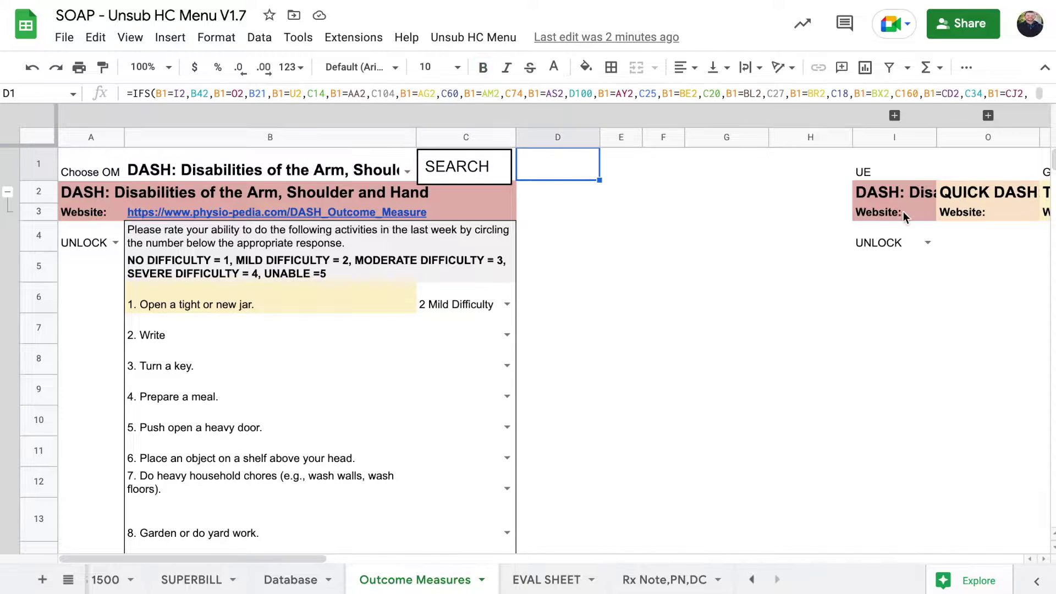
pyautogui.click(906, 201)
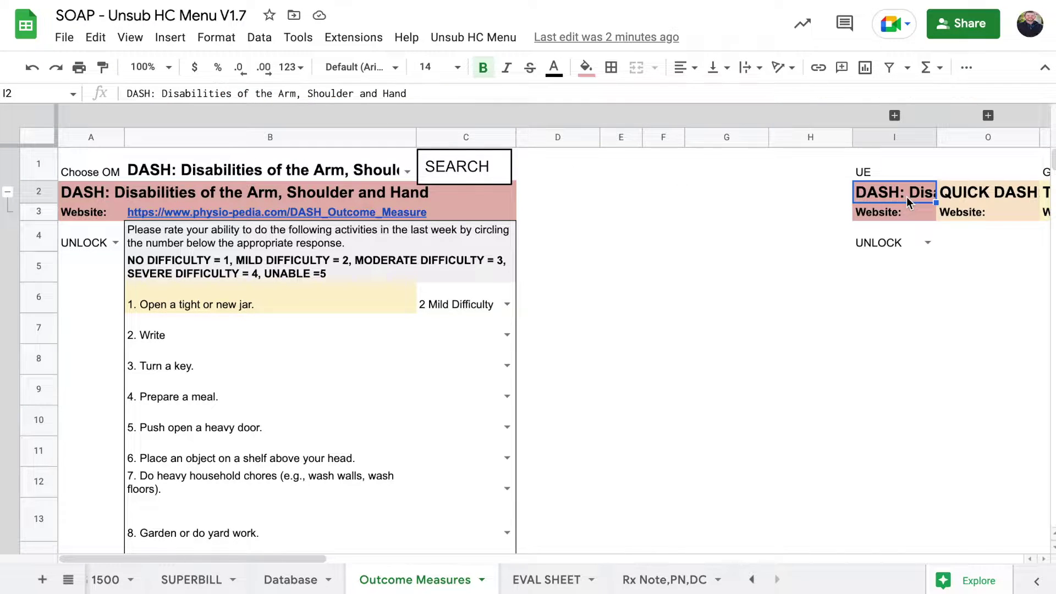
pyautogui.click(554, 165)
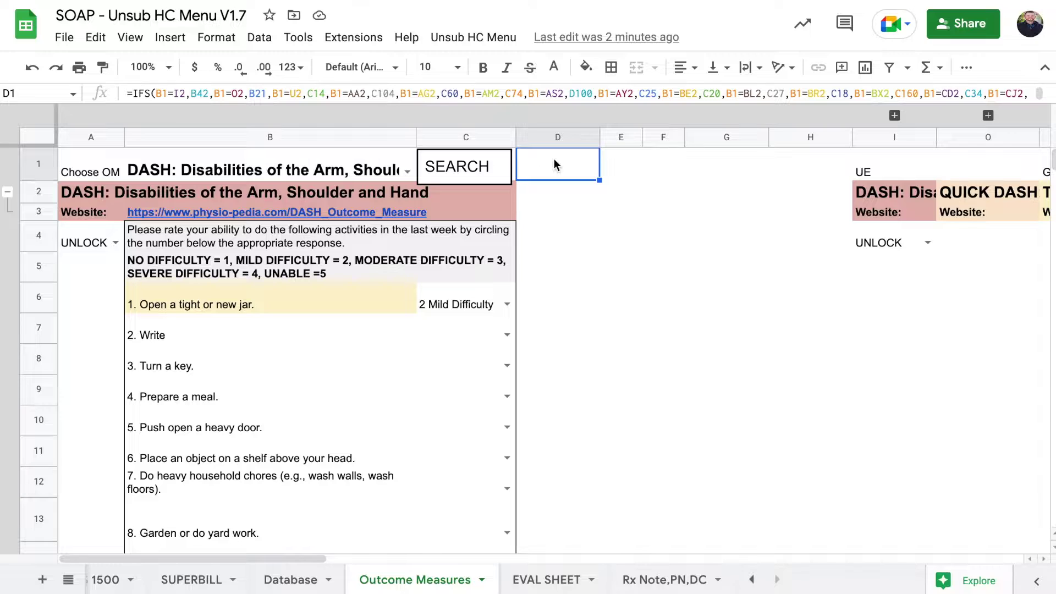
# Reopen D1's IFS formula and inspect its B42 reference down at row 42.
pyautogui.click(184, 94)
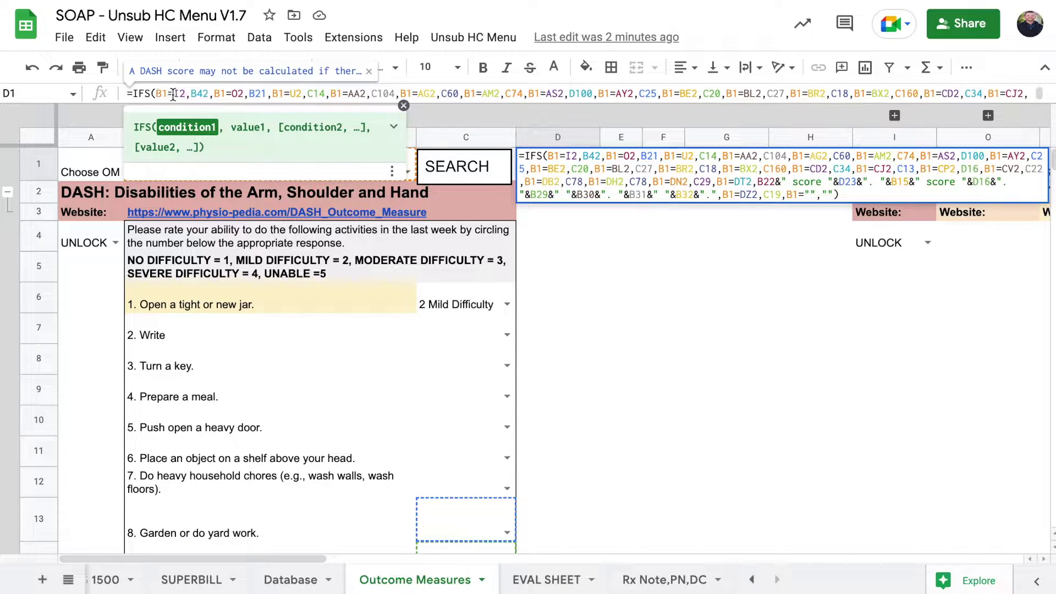
pyautogui.click(205, 93)
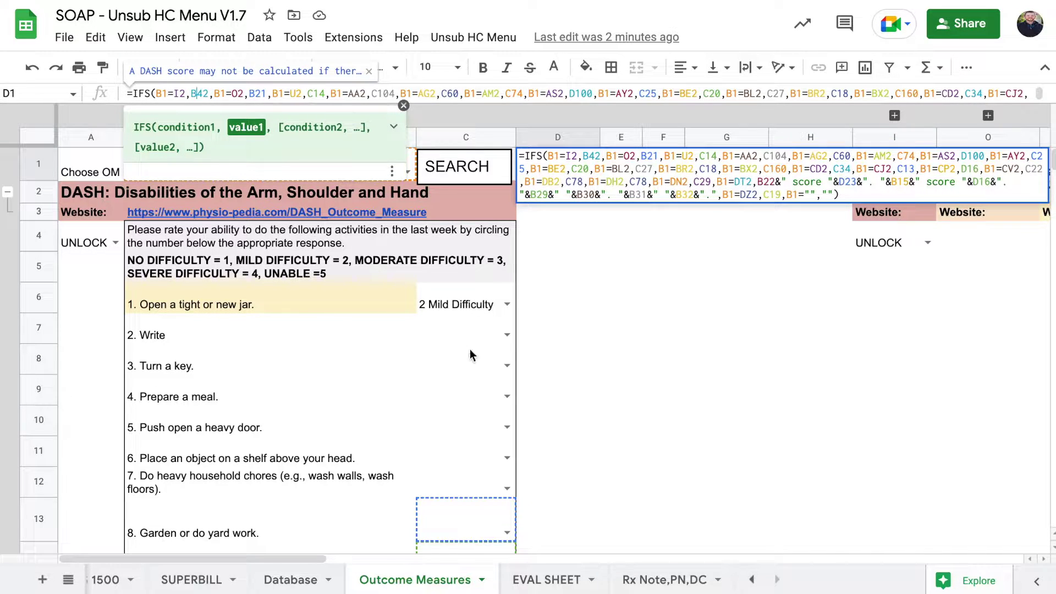
pyautogui.scroll(-15, 470, 348)
pyautogui.scroll(-4, 470, 349)
pyautogui.scroll(1, 470, 349)
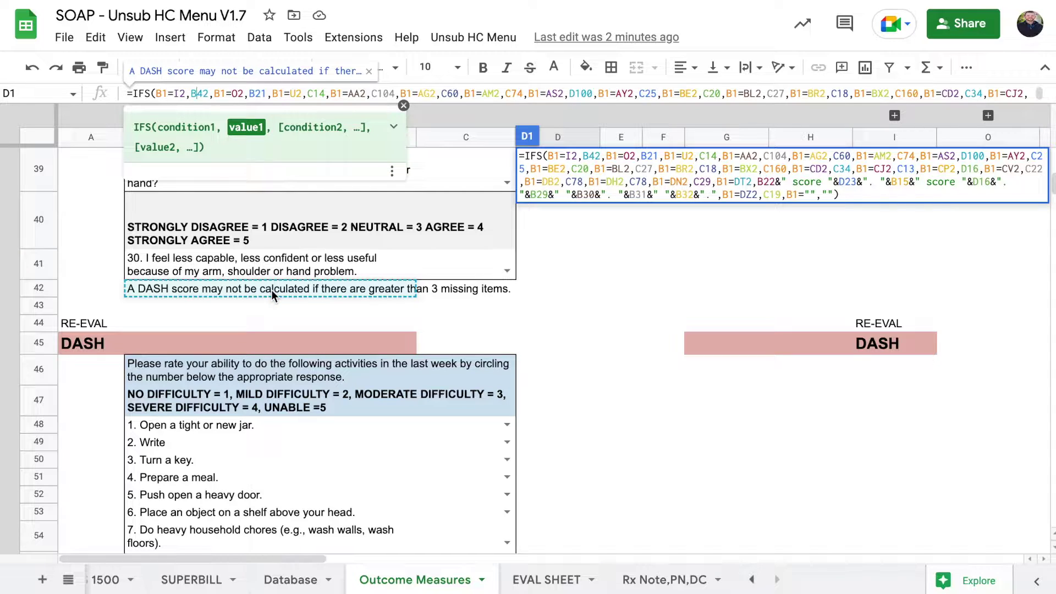
pyautogui.scroll(15, 272, 289)
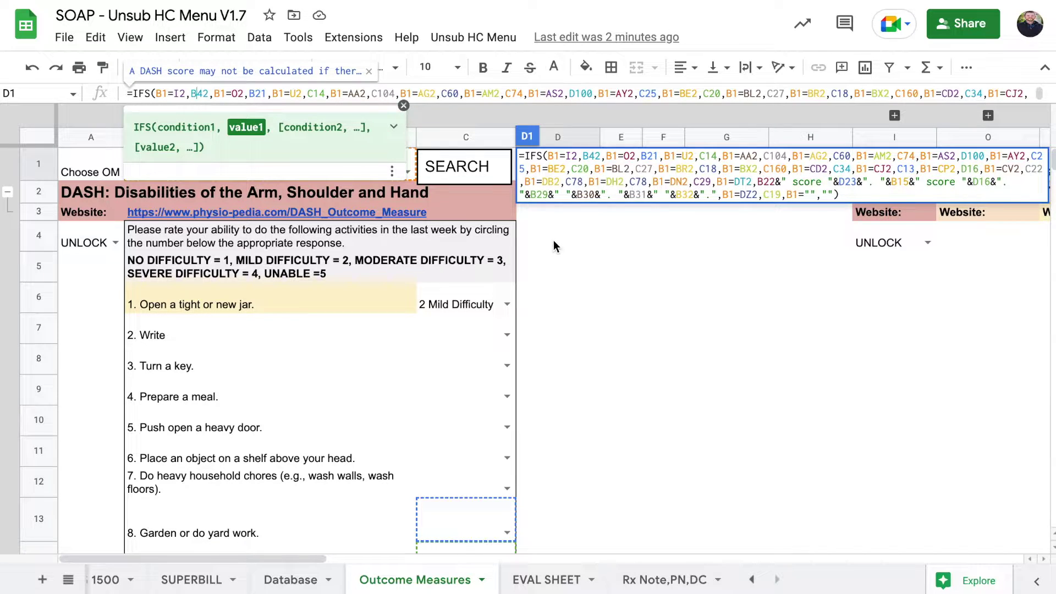
pyautogui.click(408, 172)
pyautogui.click(408, 172)
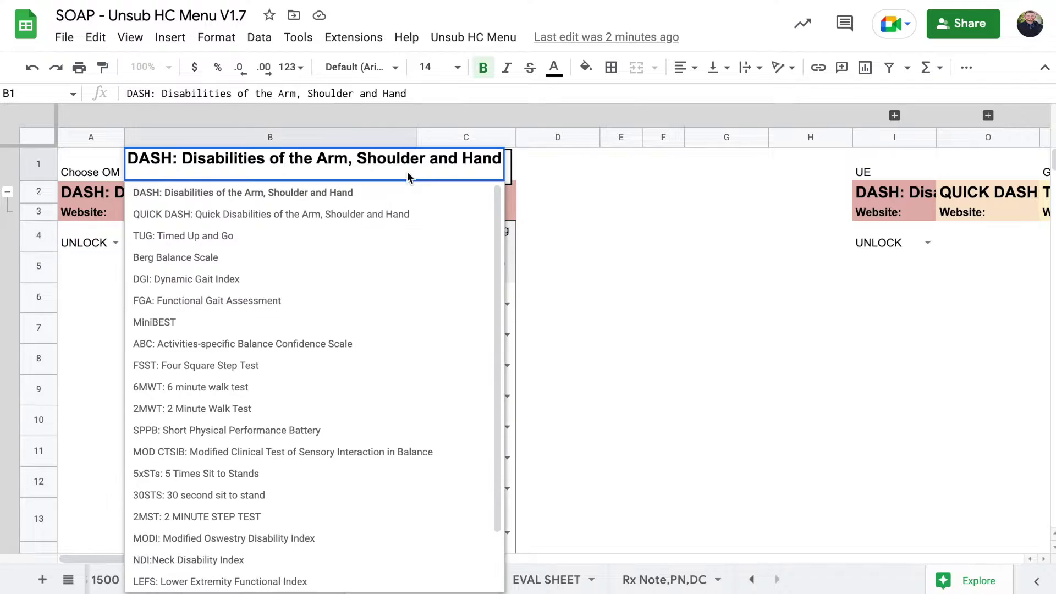
pyautogui.click(351, 215)
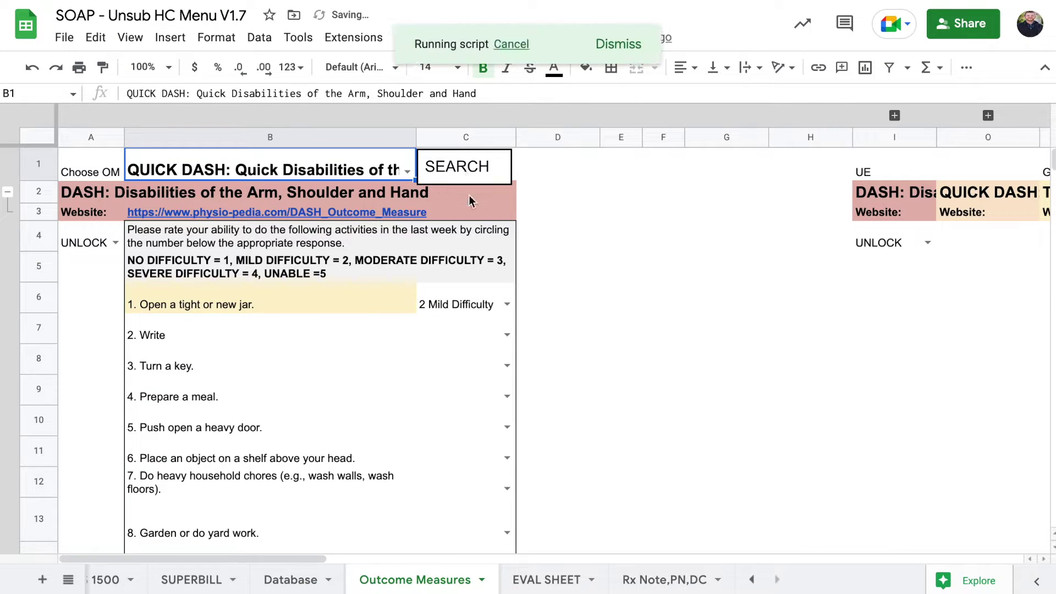
pyautogui.click(573, 168)
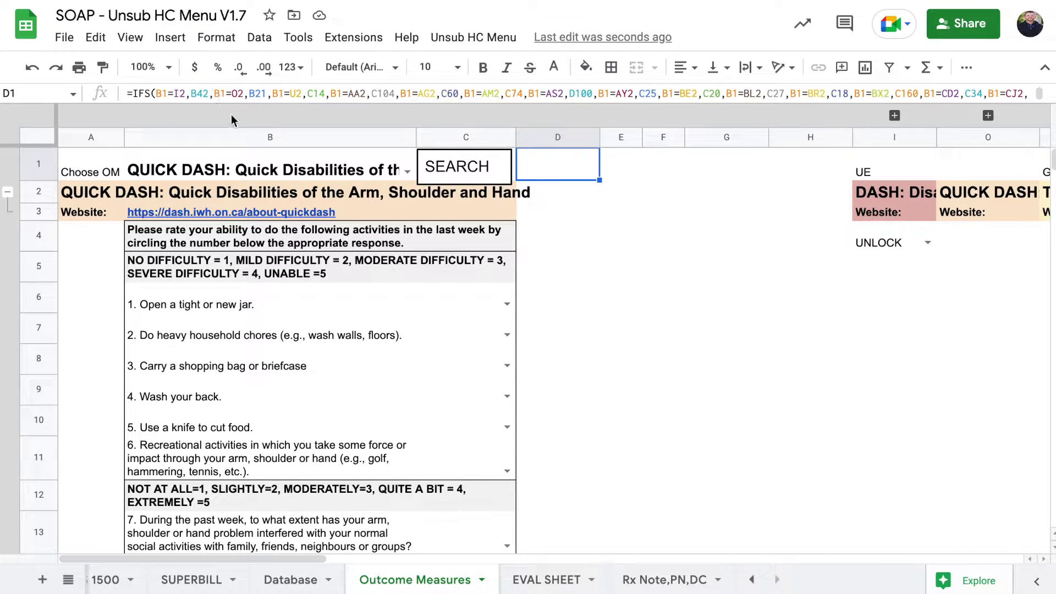
pyautogui.hscroll(5, 449, 220)
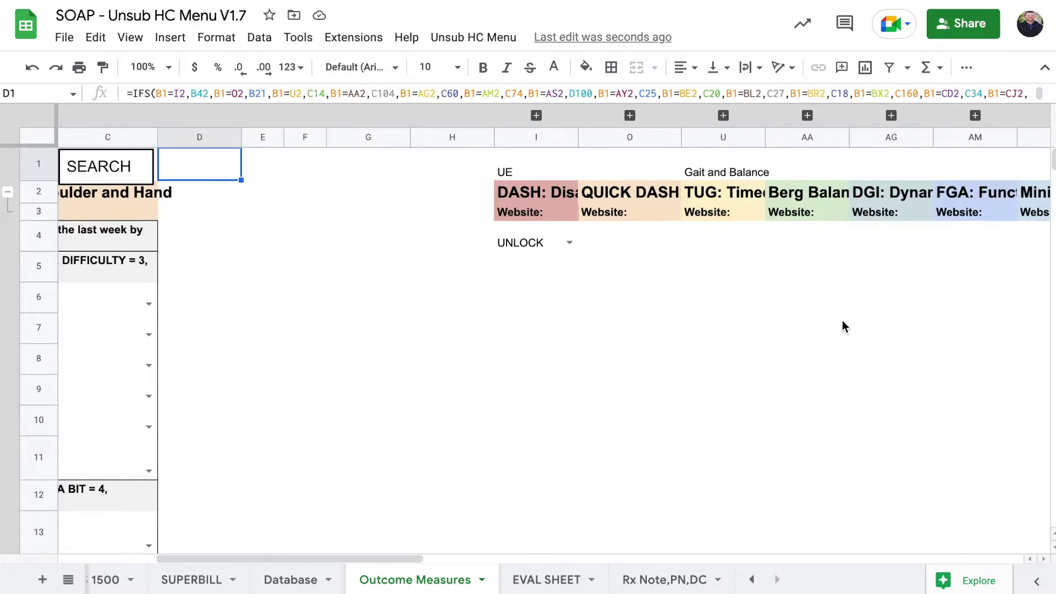
pyautogui.click(610, 197)
pyautogui.hscroll(-5, 576, 203)
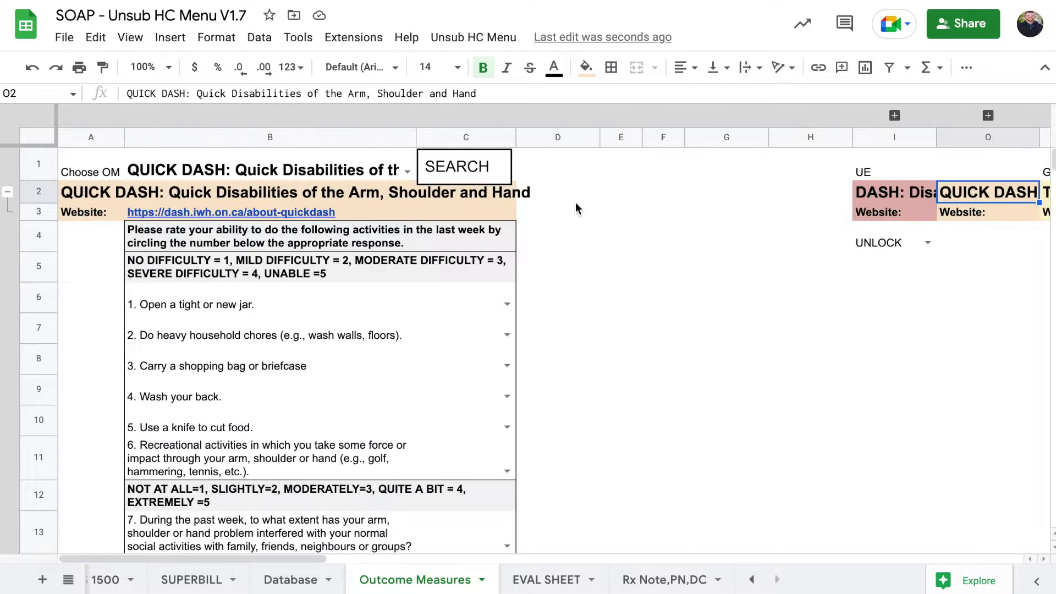
pyautogui.click(564, 162)
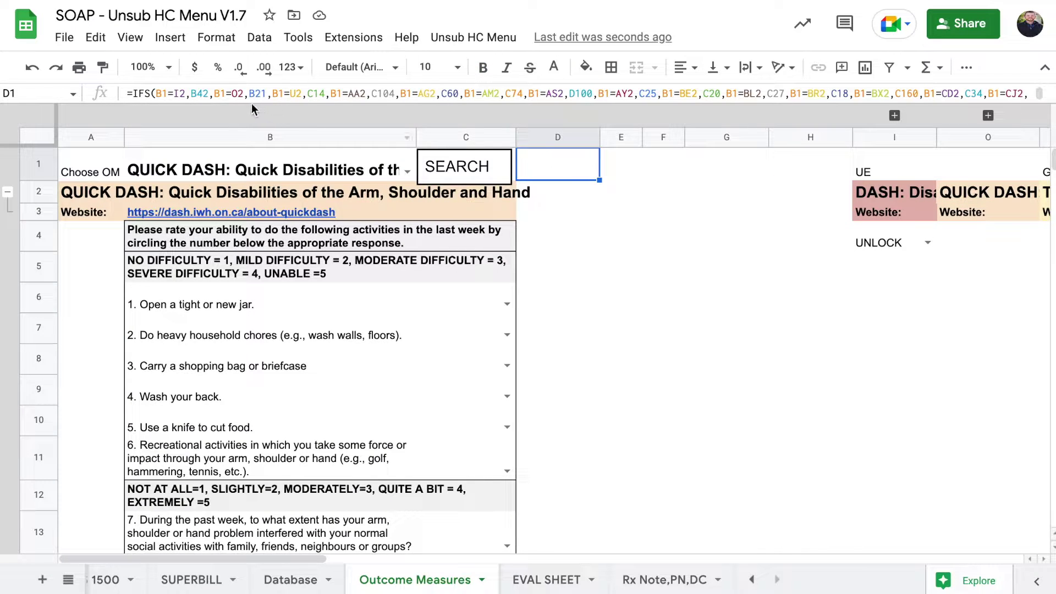
pyautogui.scroll(-8, 433, 385)
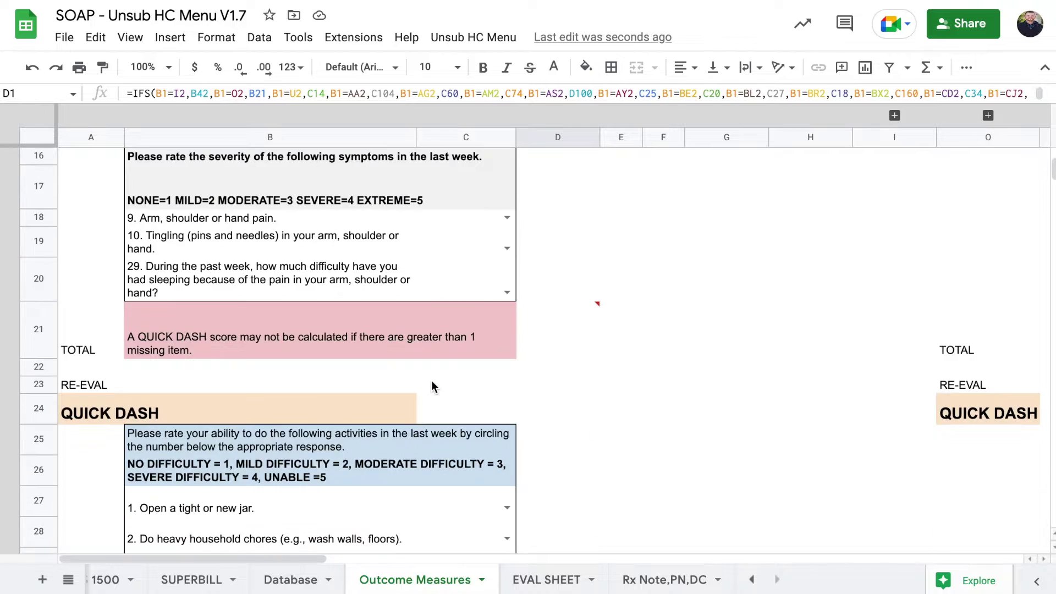
pyautogui.click(291, 137)
pyautogui.click(242, 323)
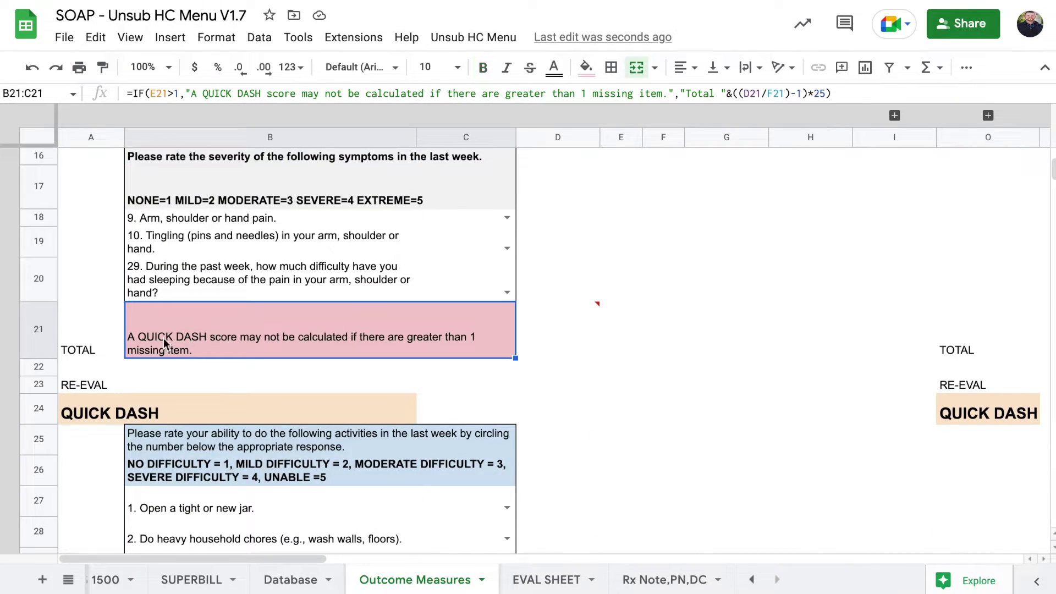
pyautogui.scroll(4, 598, 310)
pyautogui.scroll(5, 599, 317)
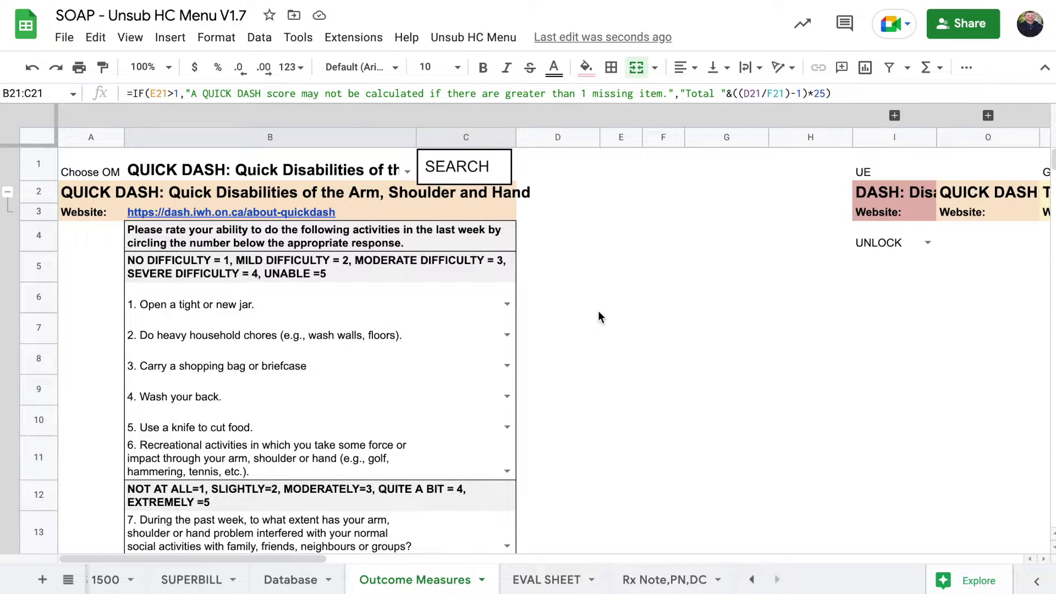
pyautogui.click(573, 168)
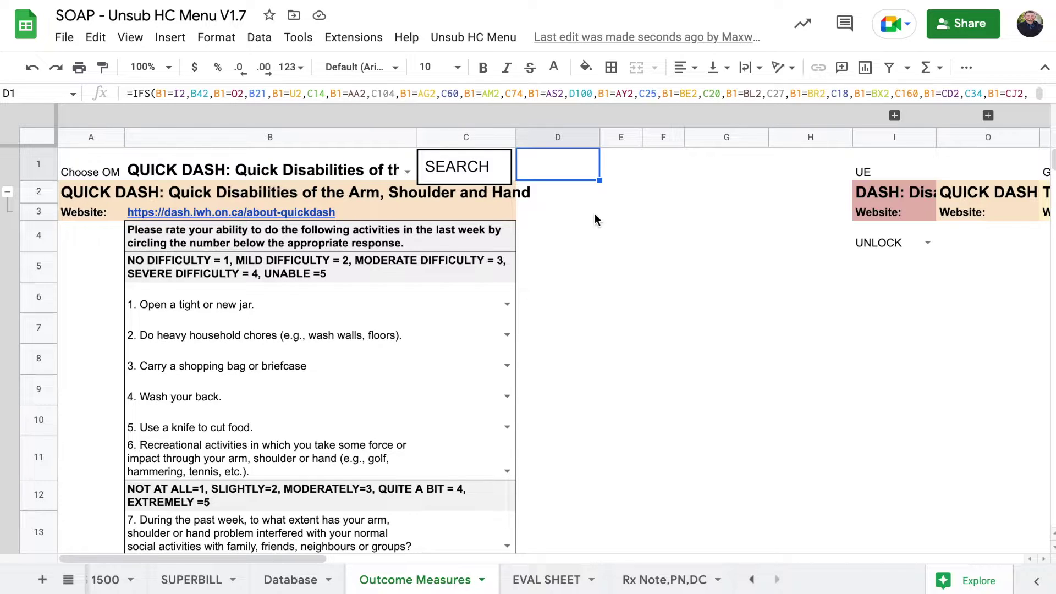
# Review the chosen measure in B1 and D1's IFS formula.
pyautogui.click(375, 167)
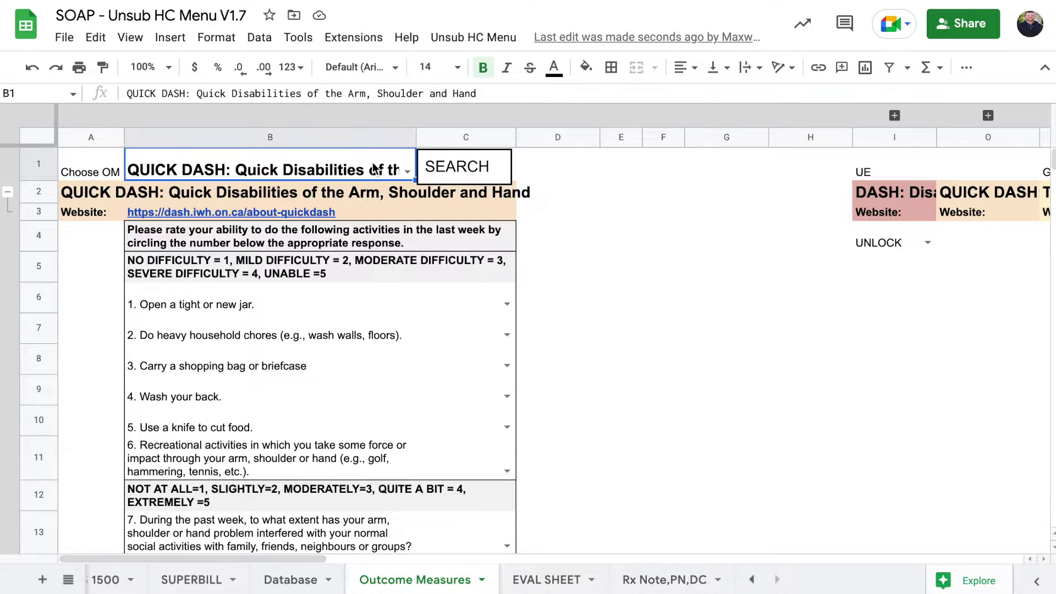
pyautogui.click(622, 195)
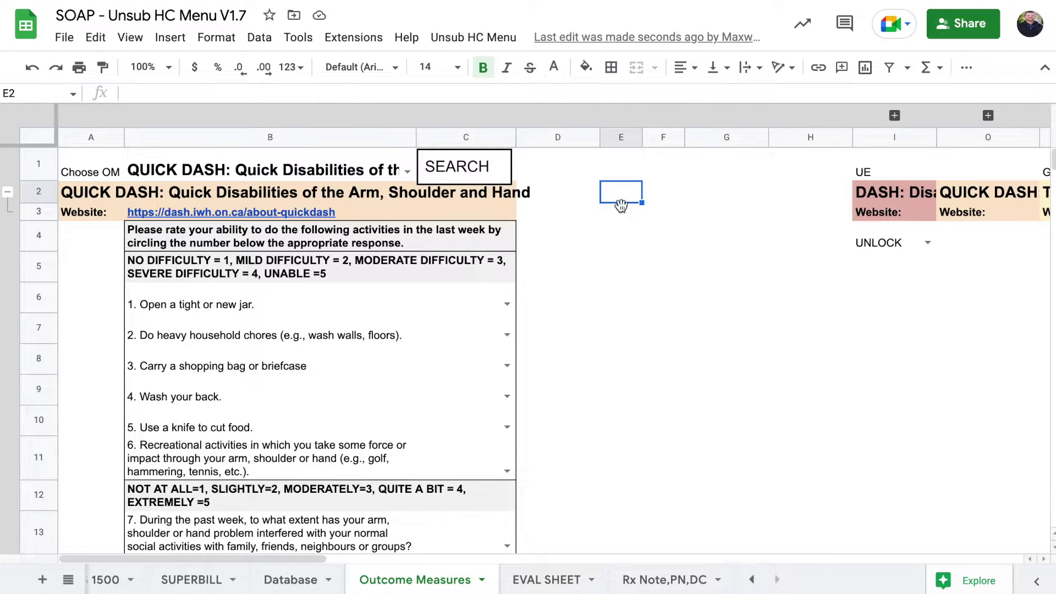
pyautogui.click(559, 199)
pyautogui.click(540, 168)
# Start a formula in E2 and set E2's text colour to black.
pyautogui.click(625, 203)
pyautogui.write('=')
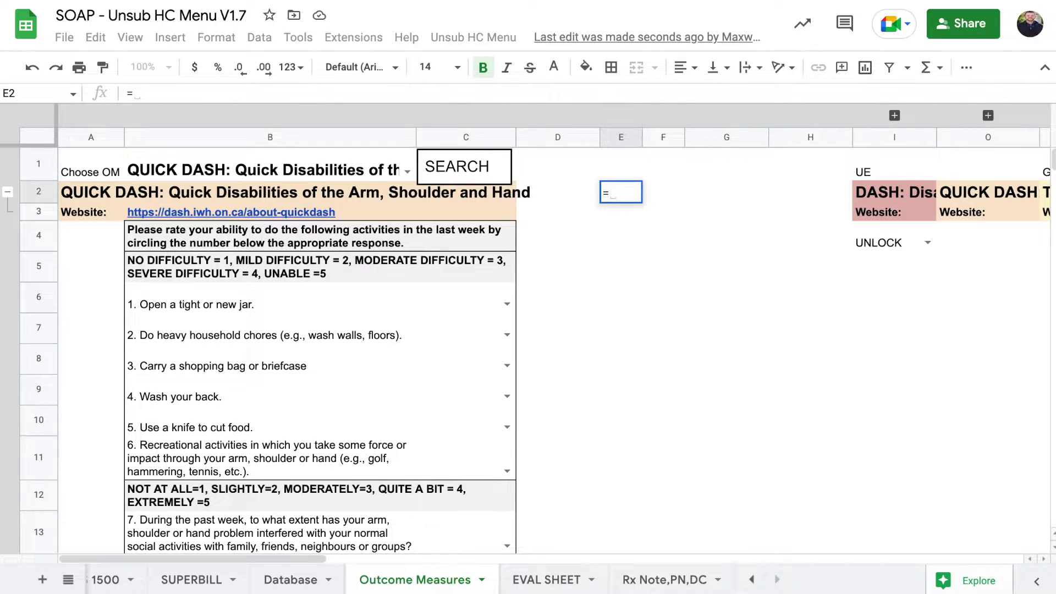
pyautogui.write('if')
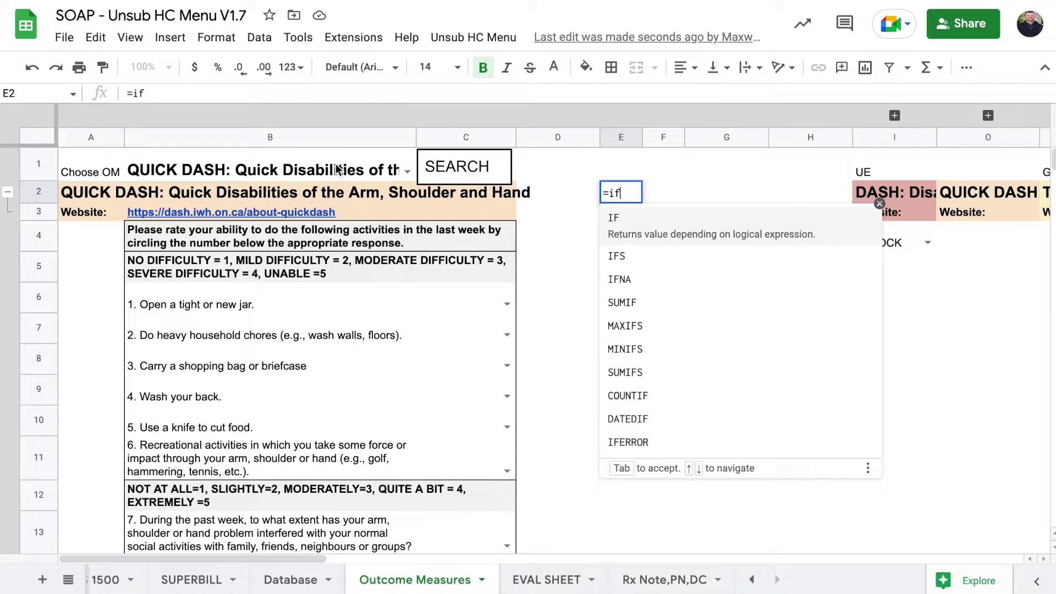
pyautogui.click(337, 168)
pyautogui.click(628, 198)
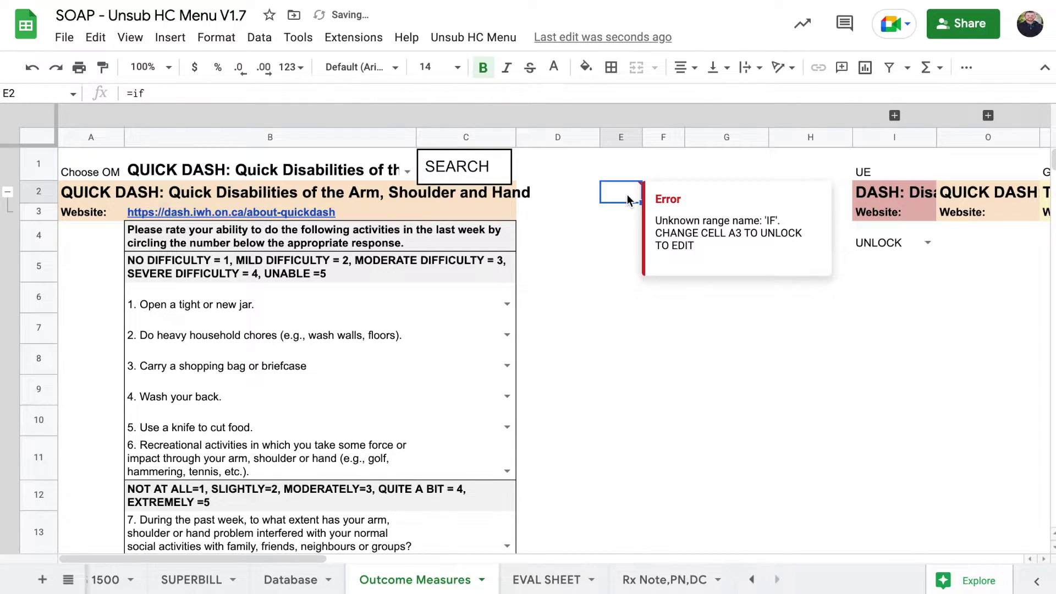
pyautogui.click(555, 70)
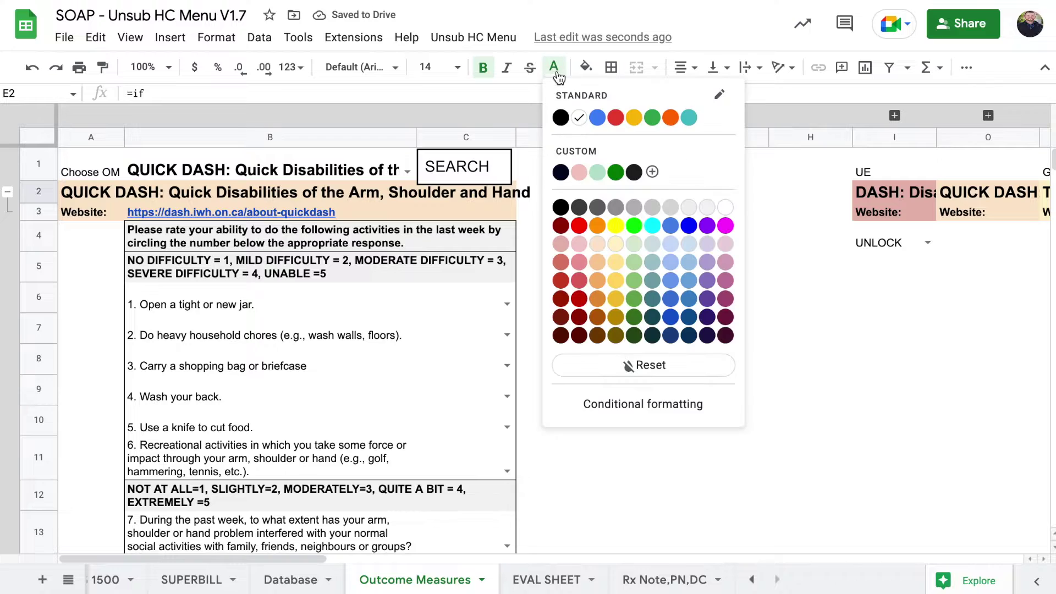
pyautogui.click(561, 118)
# Rewrite E2 as an IFS formula returning B5 when B1 equals I2.
pyautogui.click(517, 93)
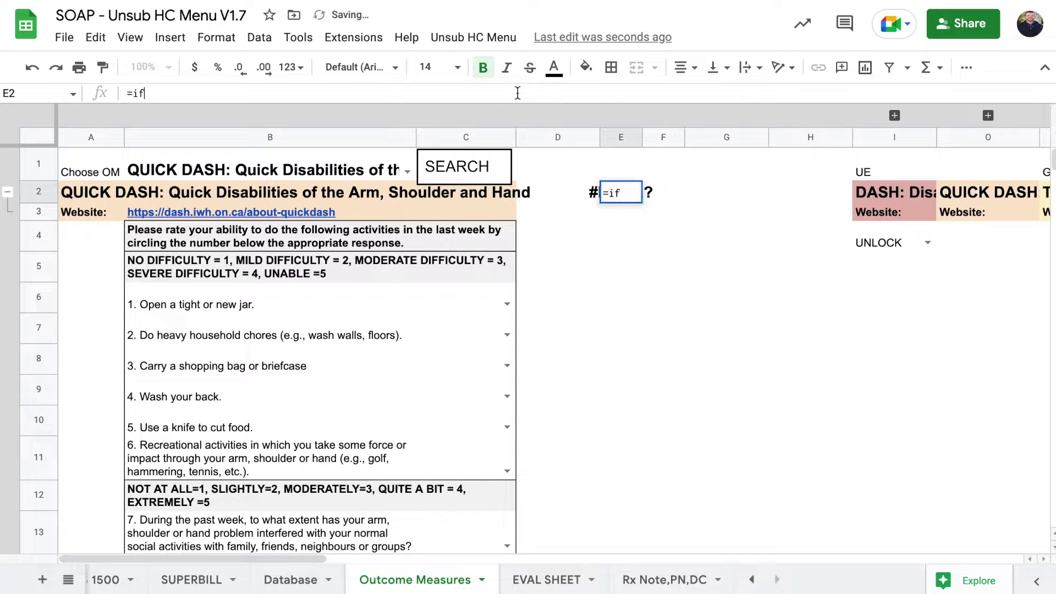
pyautogui.press('BackSpace')
pyautogui.press('BackSpace')
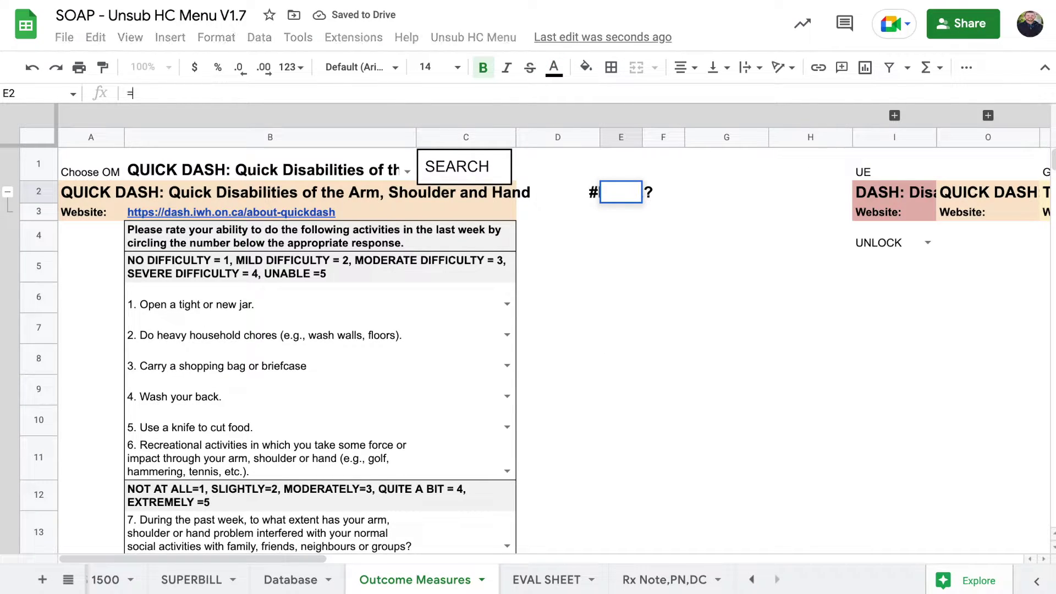
pyautogui.write('ifs')
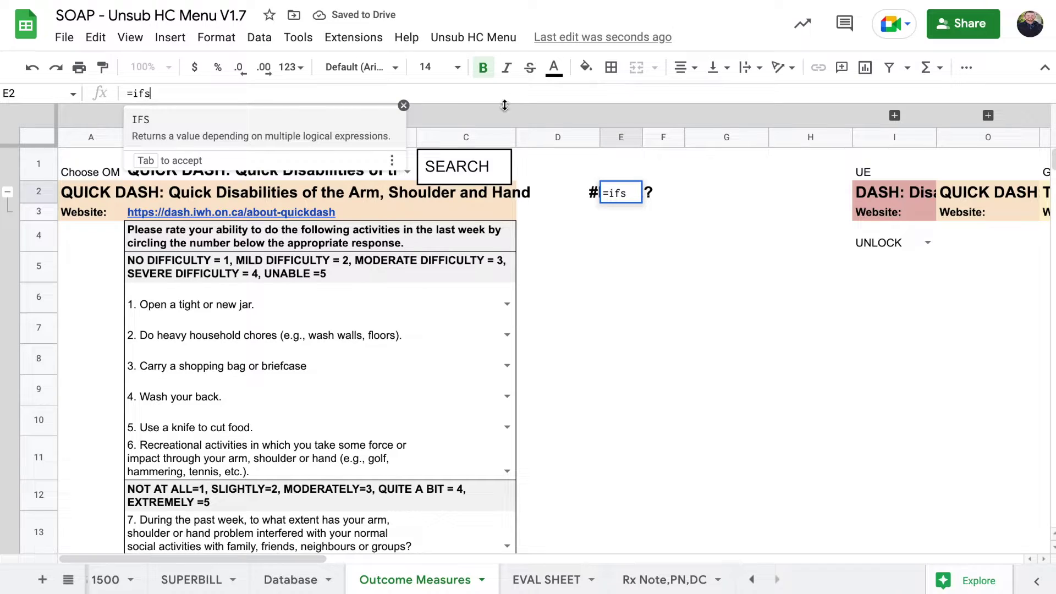
pyautogui.press('Tab')
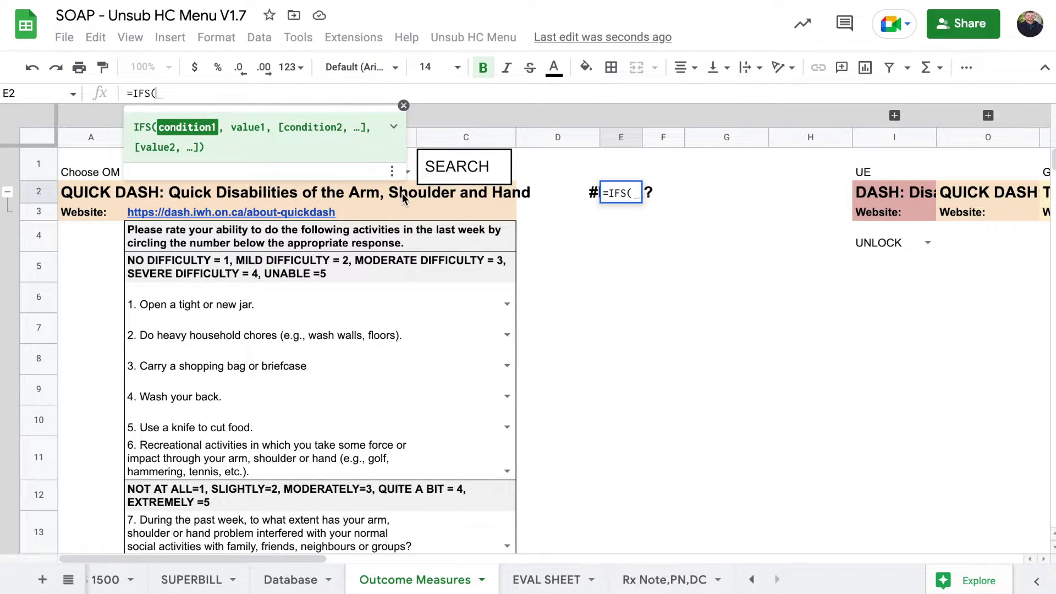
pyautogui.click(410, 157)
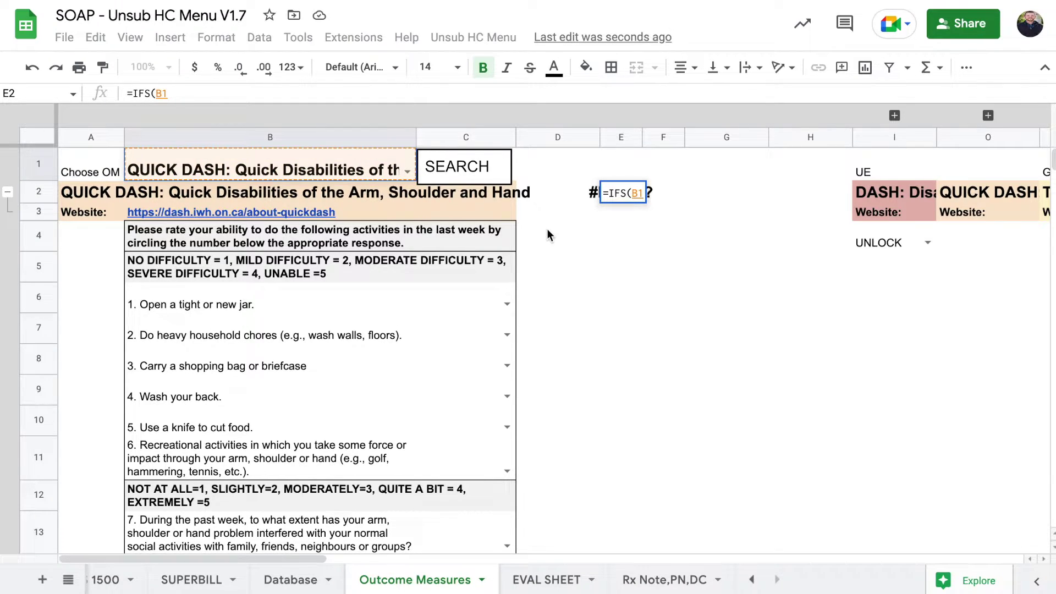
pyautogui.write('=')
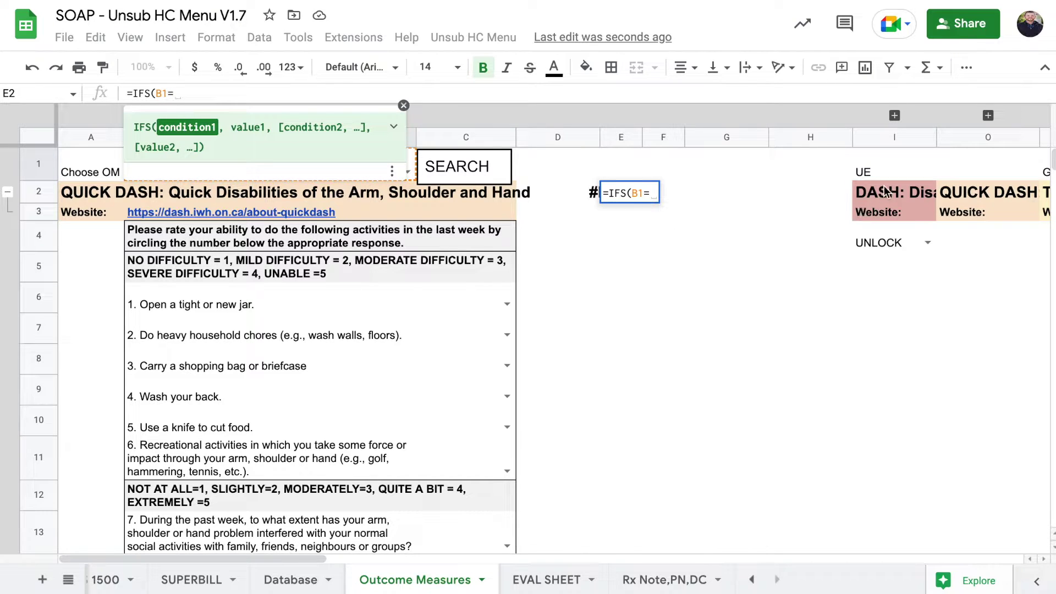
pyautogui.click(885, 194)
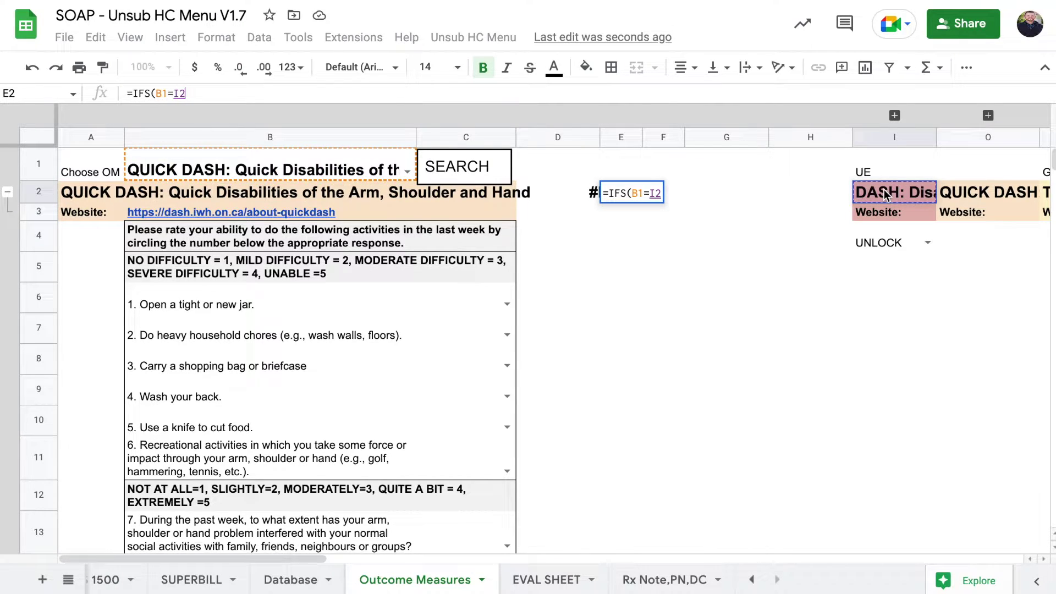
pyautogui.write(',')
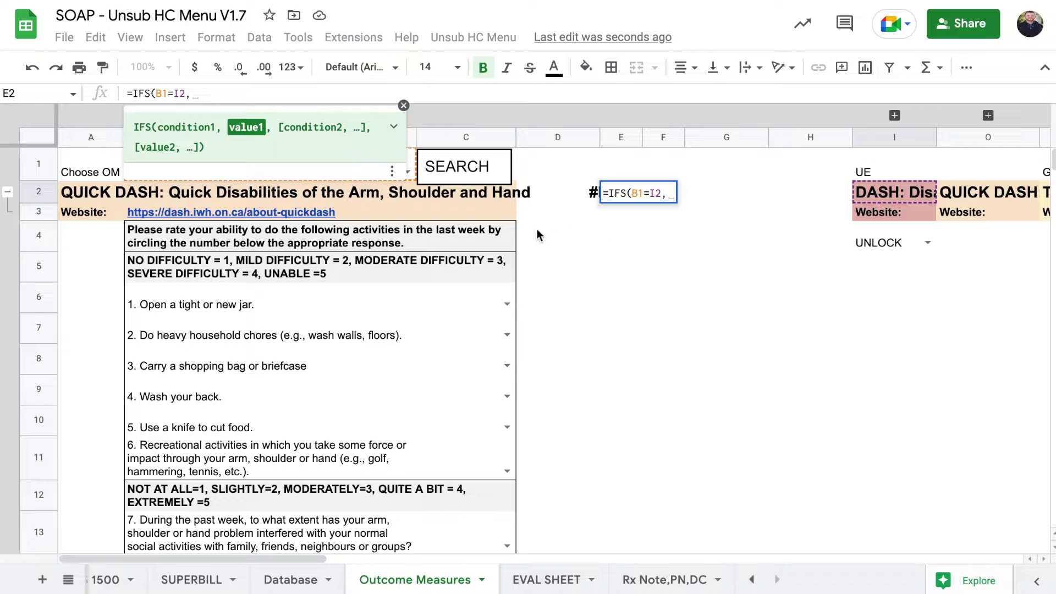
pyautogui.click(447, 271)
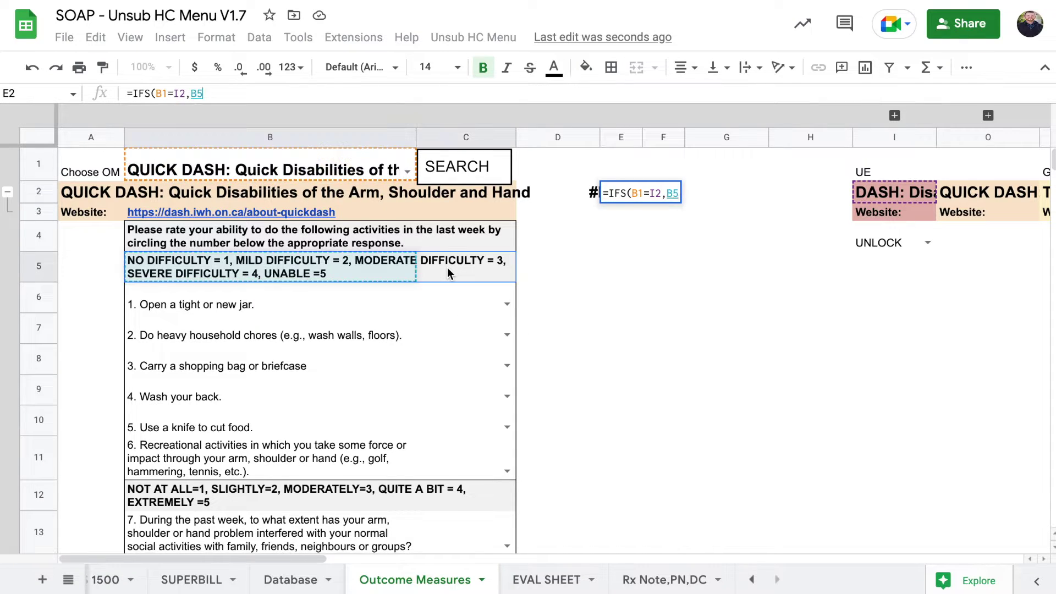
pyautogui.write(',')
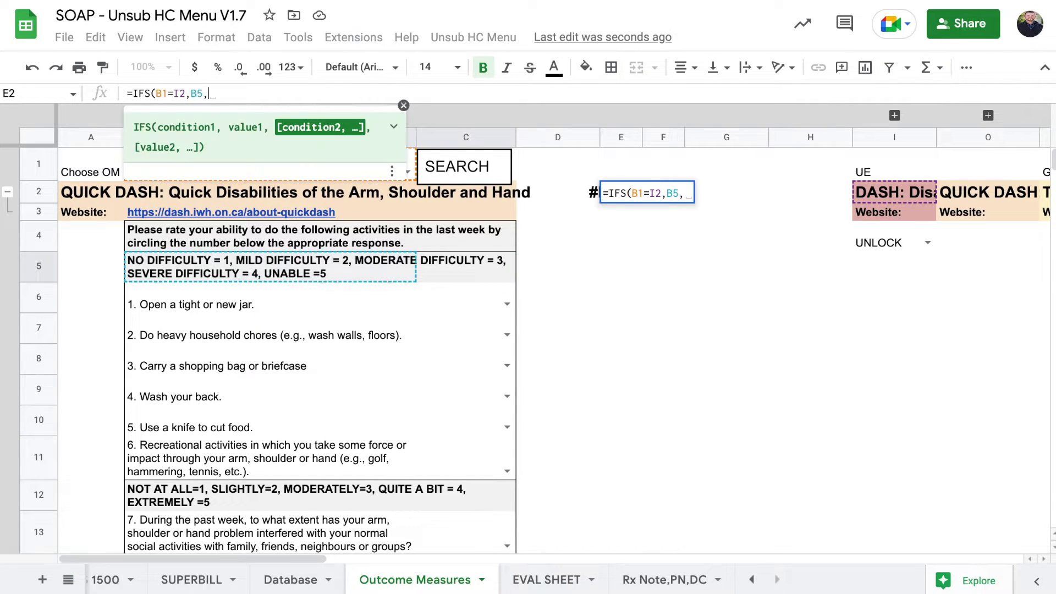
# Add a second condition returning B4 when B1 equals O2, completing =IFS(B1=I2,B5,B1=O2,B4).
pyautogui.click(411, 157)
pyautogui.write('=')
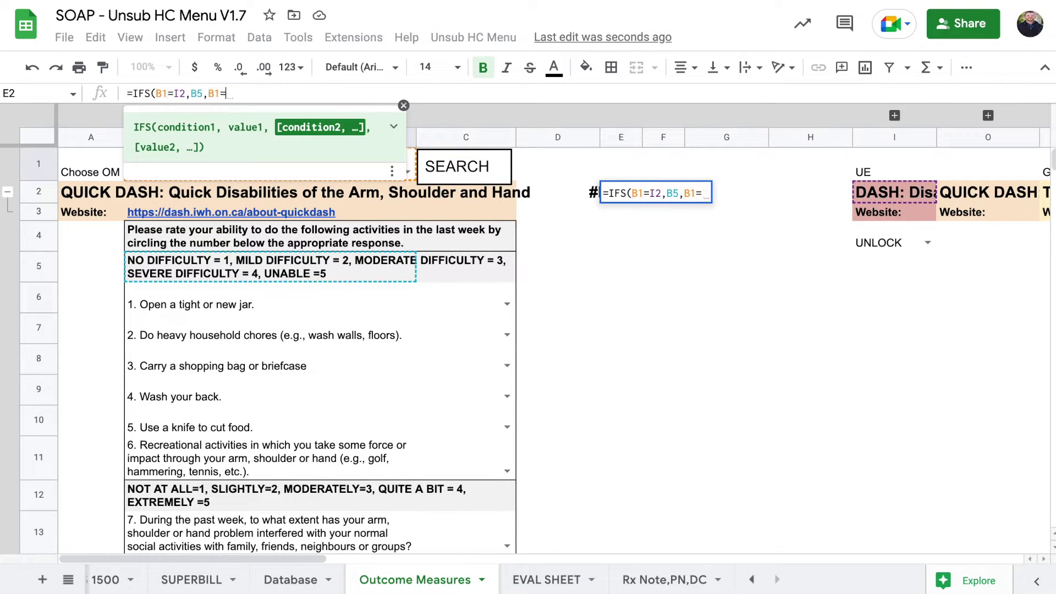
pyautogui.click(973, 198)
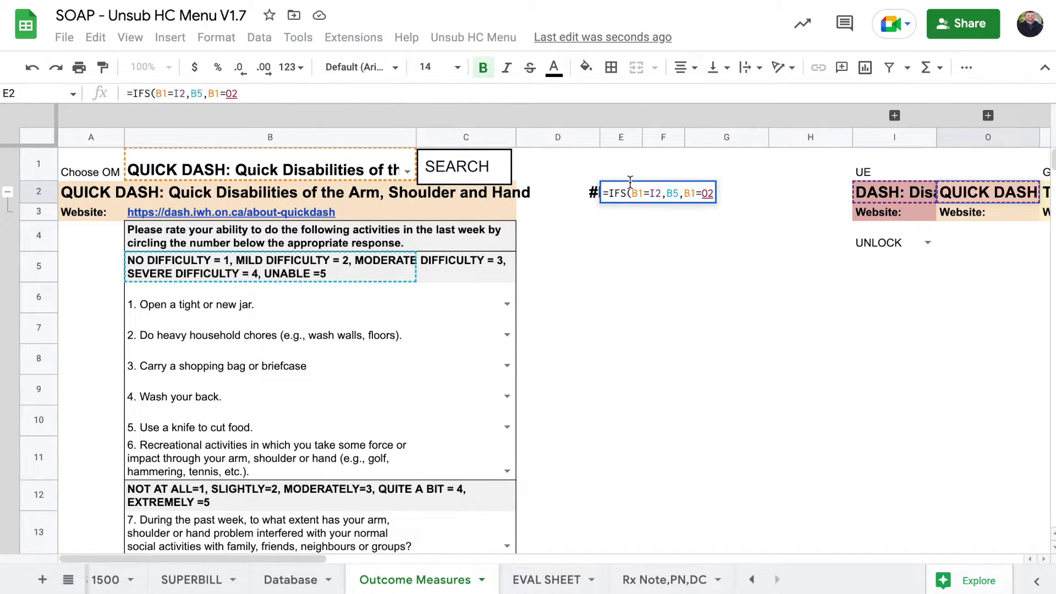
pyautogui.write(',')
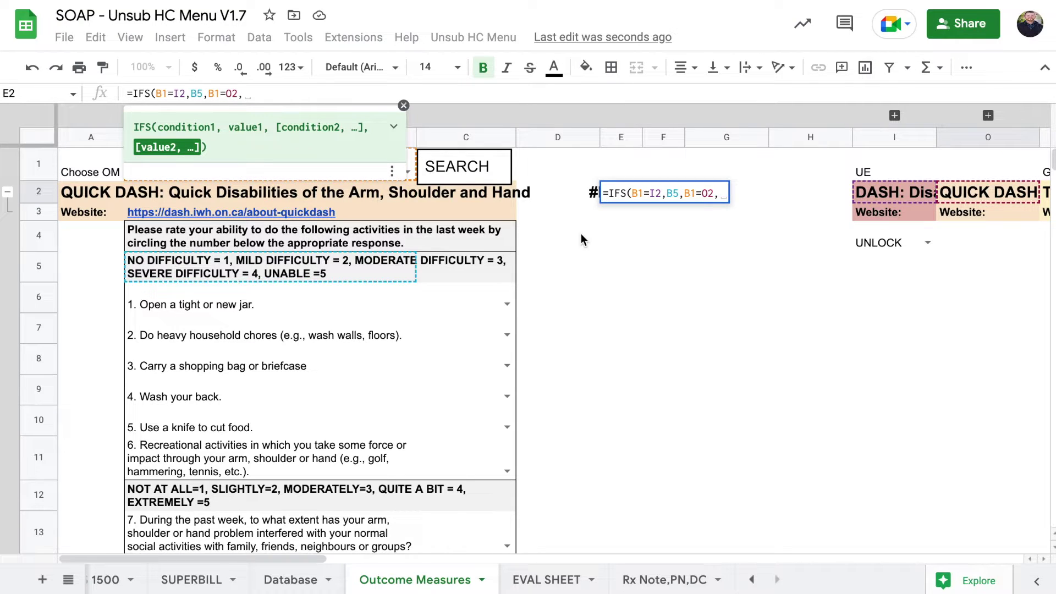
pyautogui.click(475, 235)
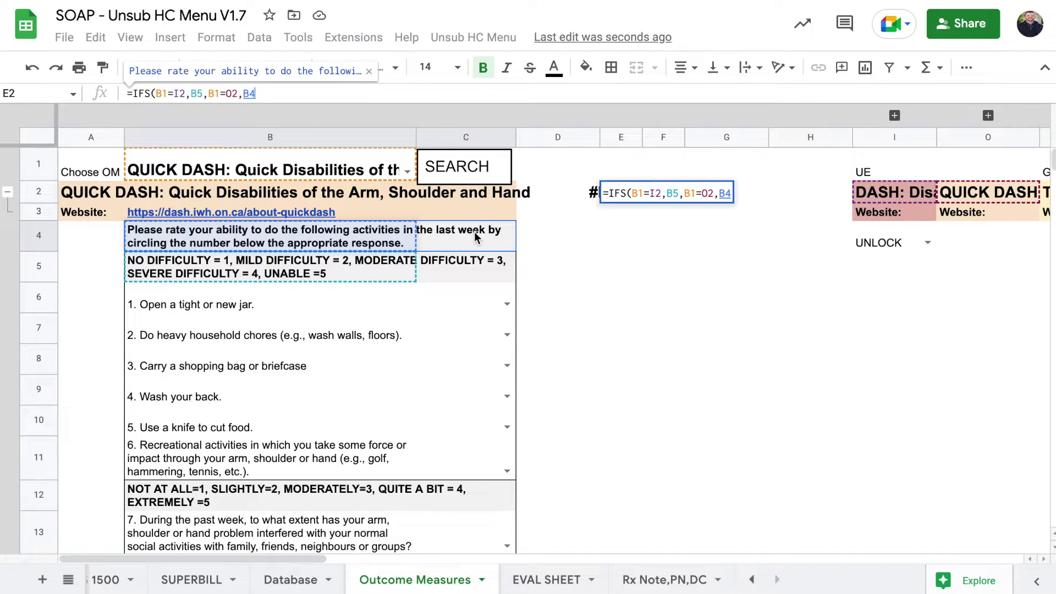
pyautogui.press('Return')
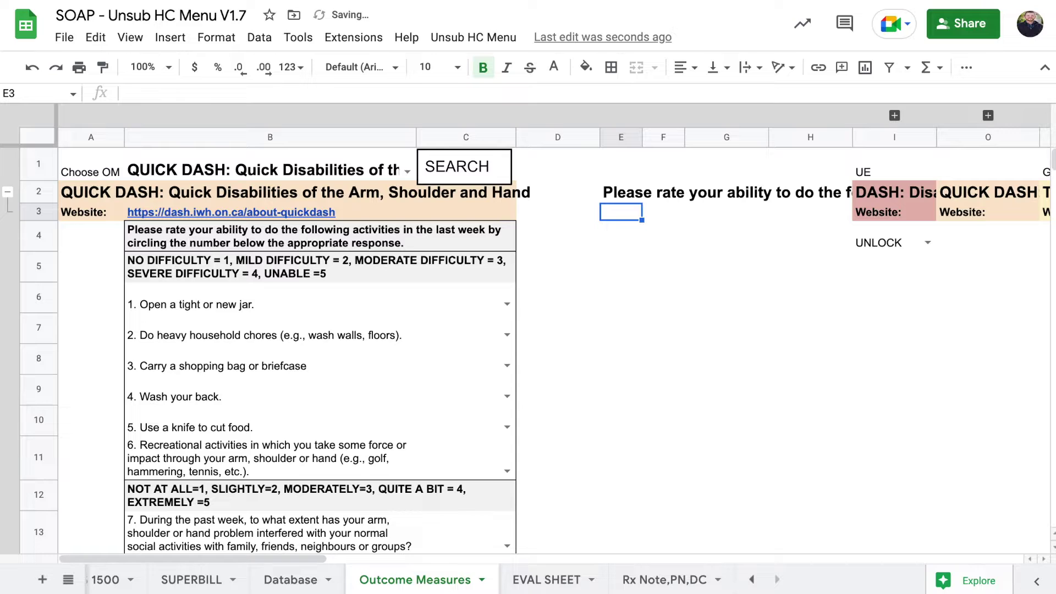
pyautogui.click(626, 187)
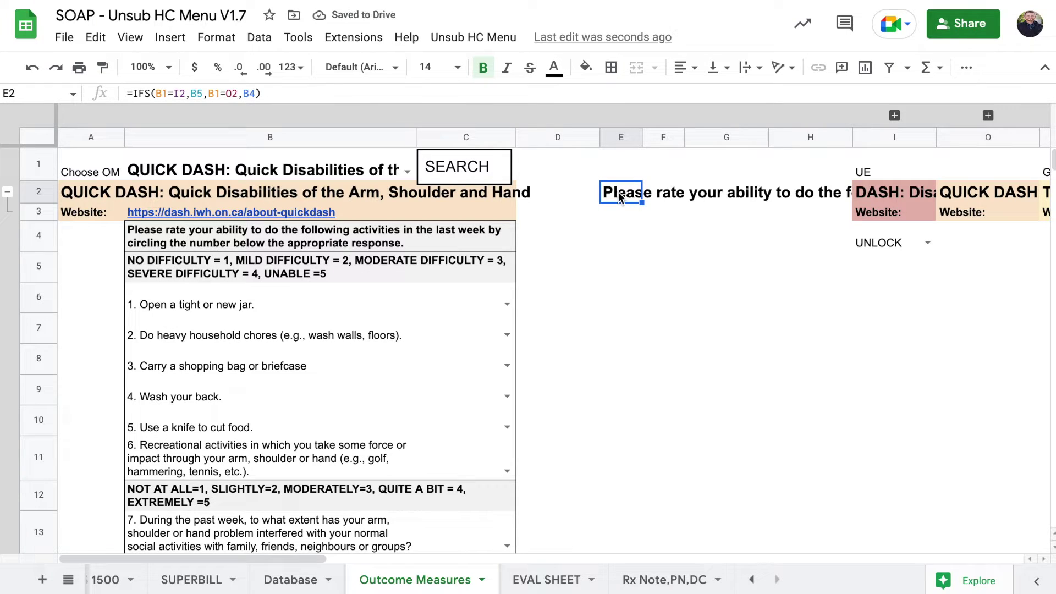
# Delete B1's outcome measure choice and check E2's resulting #N/A formula.
pyautogui.click(401, 173)
pyautogui.press('Delete')
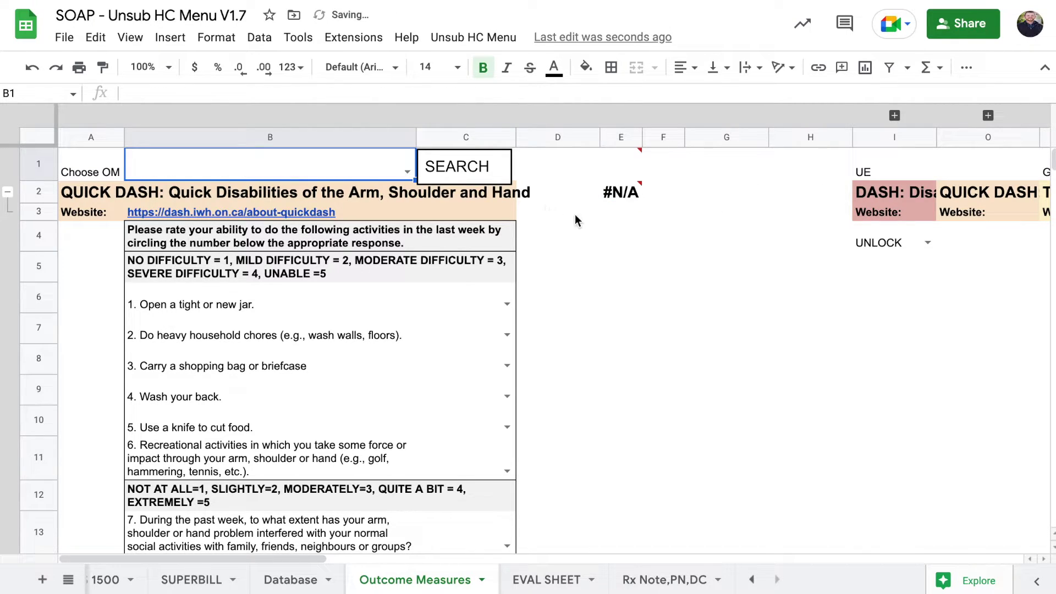
pyautogui.click(610, 196)
pyautogui.moveTo(610, 197)
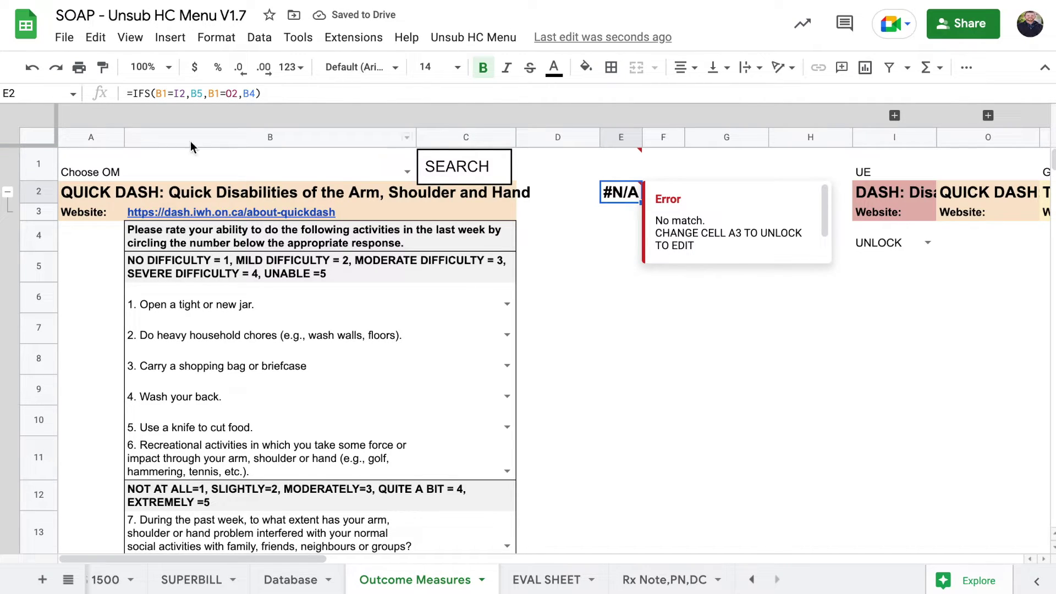
pyautogui.click(132, 93)
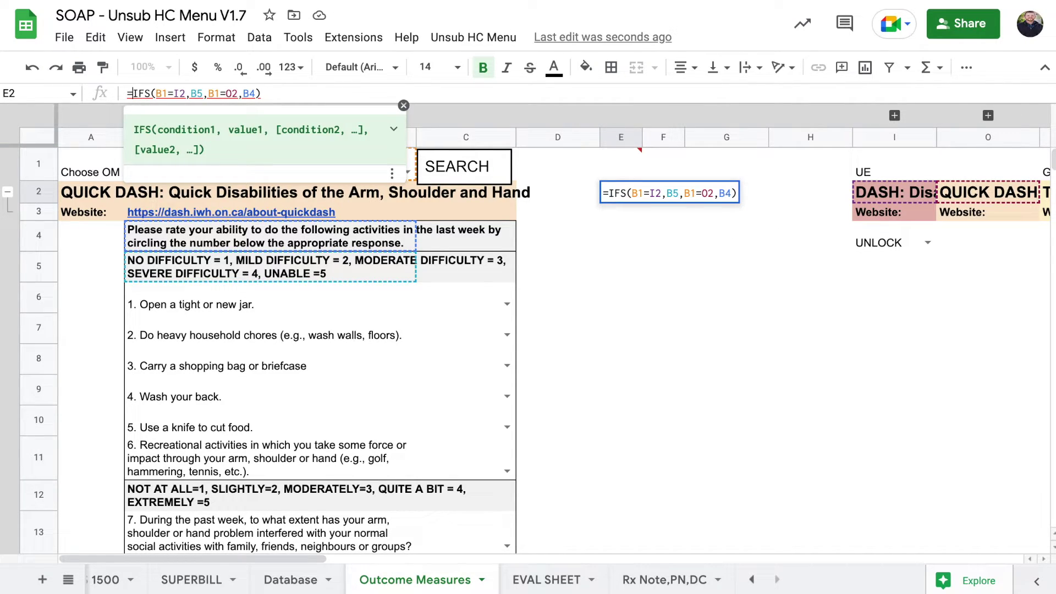
# Change E2's formula to =iferror(IFS(...),"") so it shows blank instead of #N/A.
pyautogui.write('iferrp')
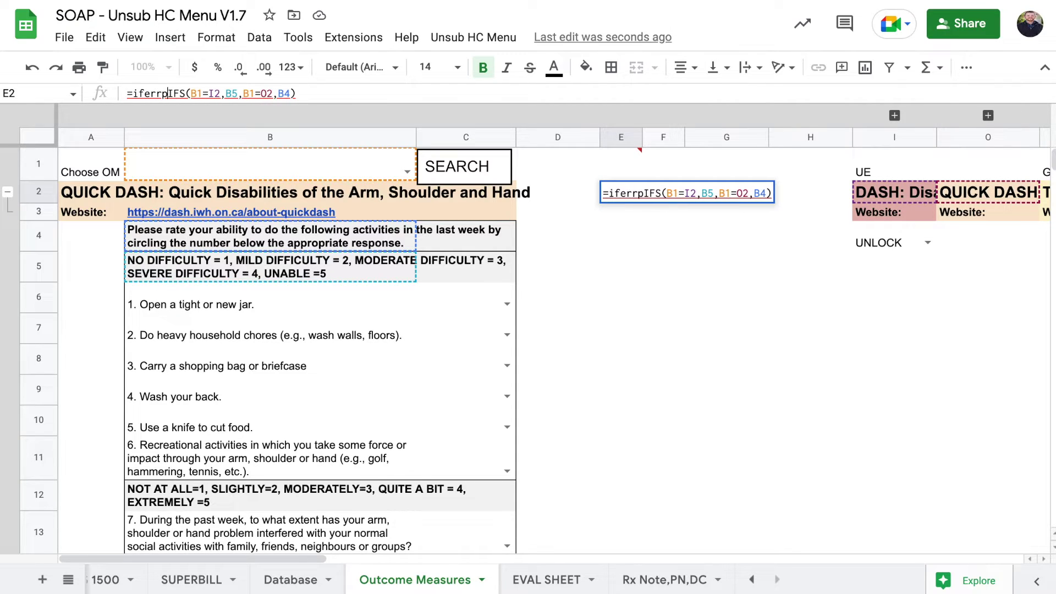
pyautogui.press('BackSpace')
pyautogui.write('or')
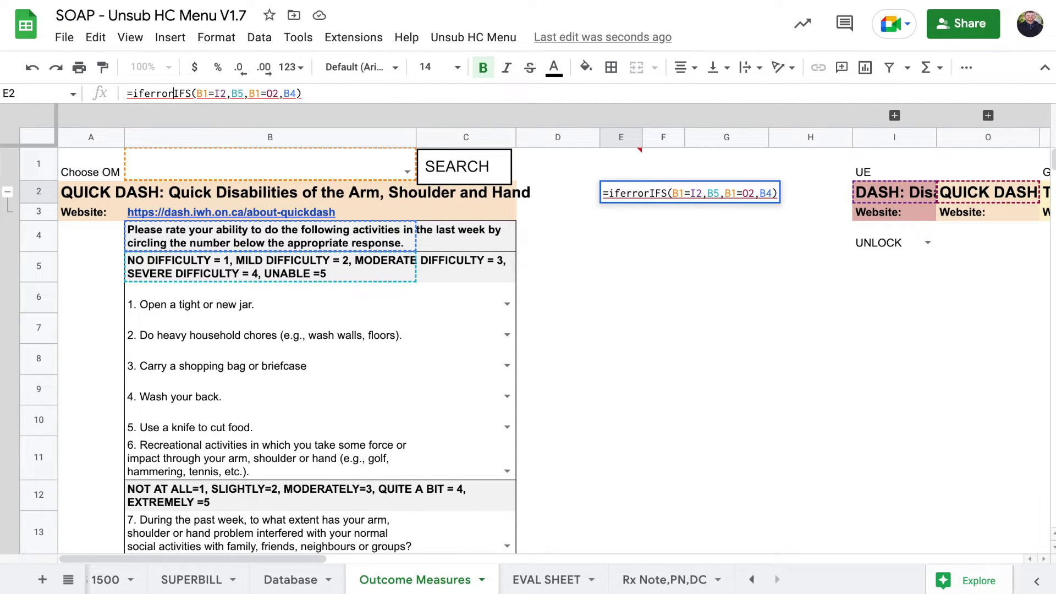
pyautogui.write('(')
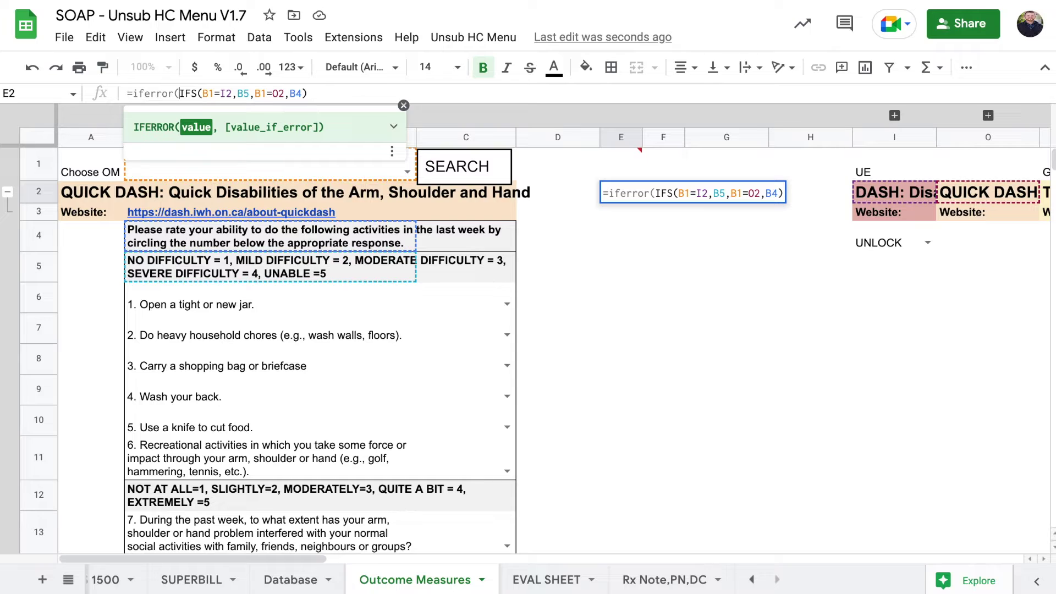
pyautogui.click(308, 93)
pyautogui.write(',')
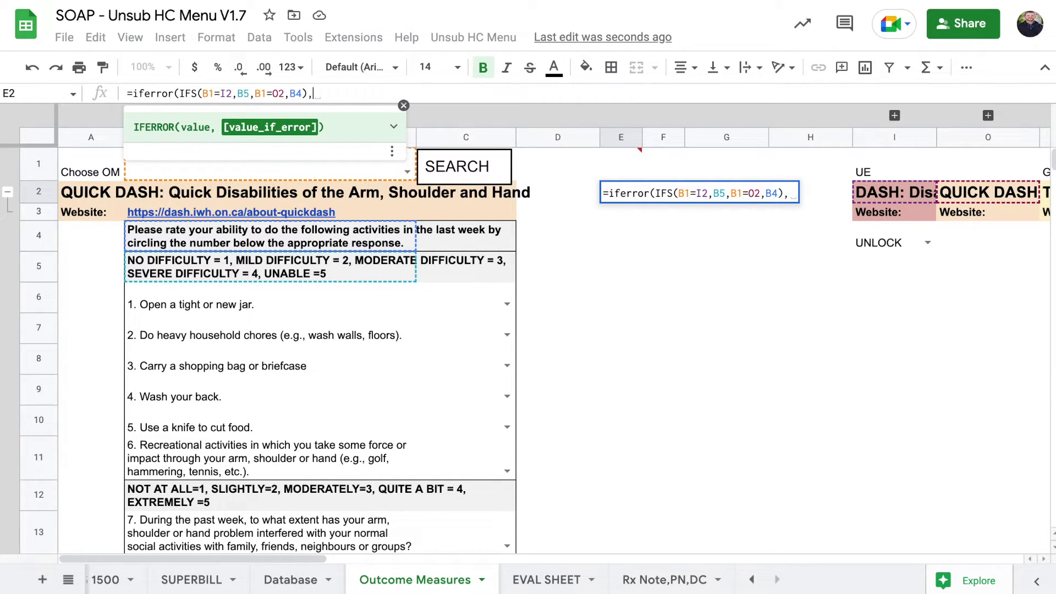
pyautogui.write('"")')
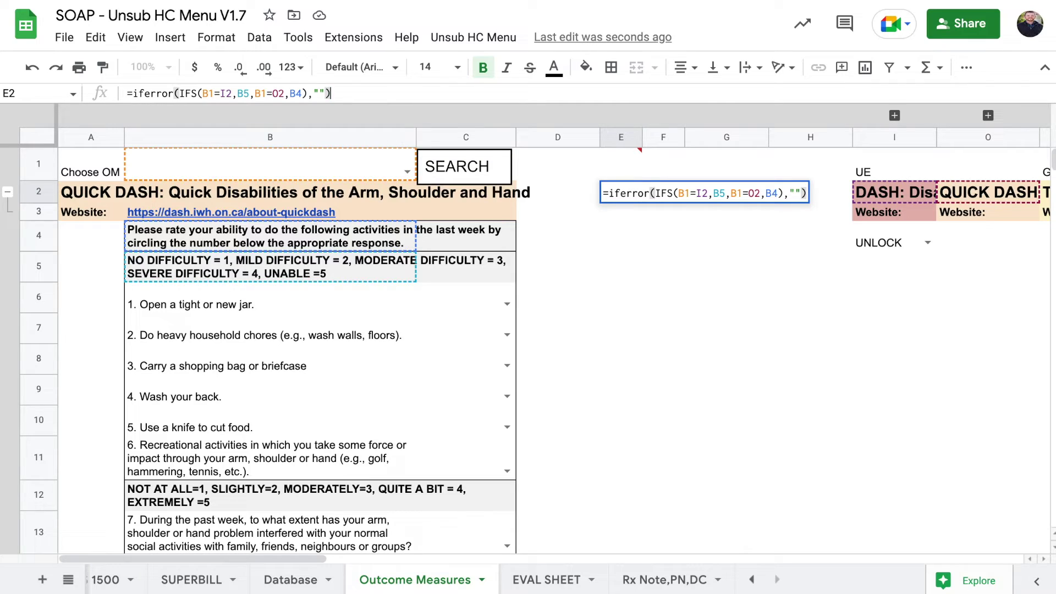
pyautogui.press('Return')
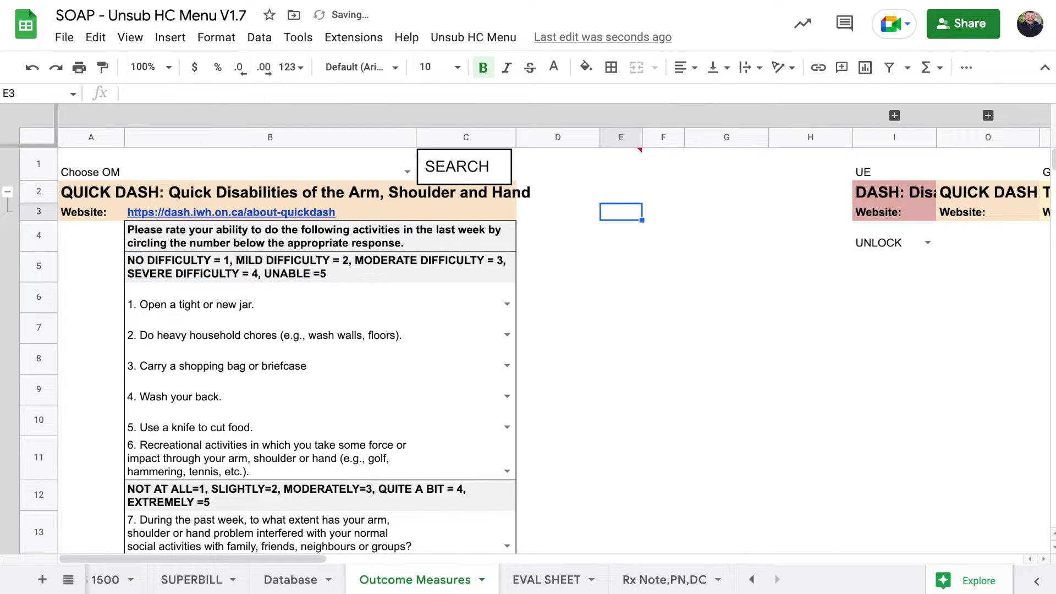
pyautogui.click(627, 198)
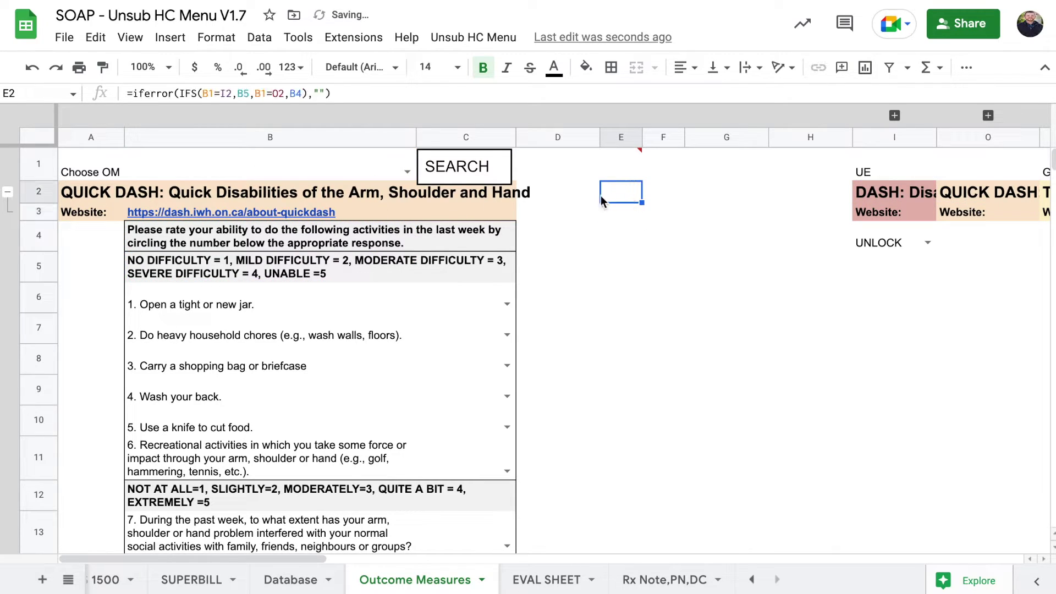
pyautogui.click(621, 165)
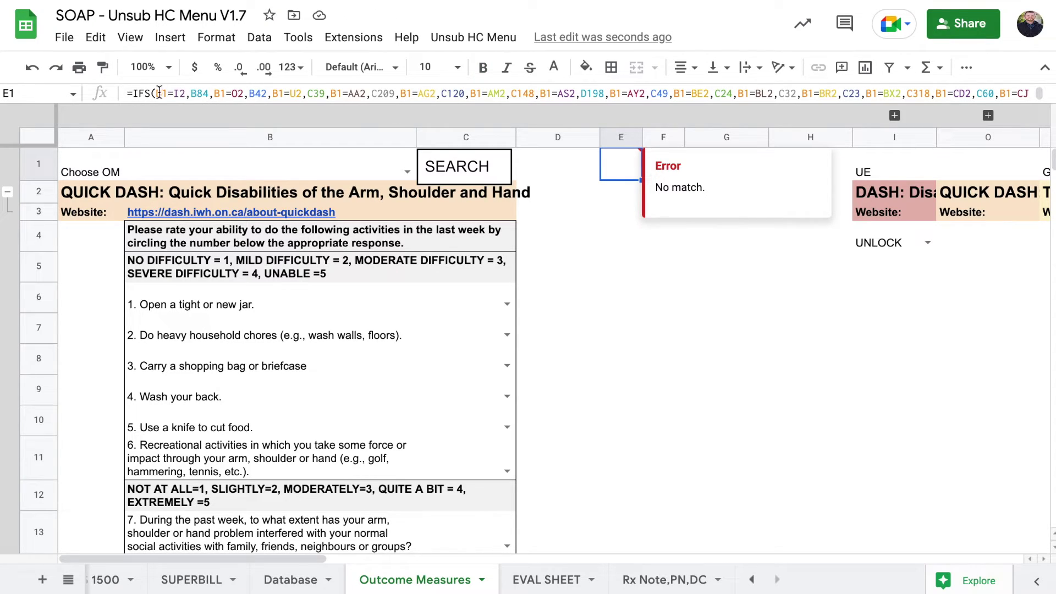
# Wrap E1's long IFS score formula as =iferror(IFS(...),"").
pyautogui.click(133, 94)
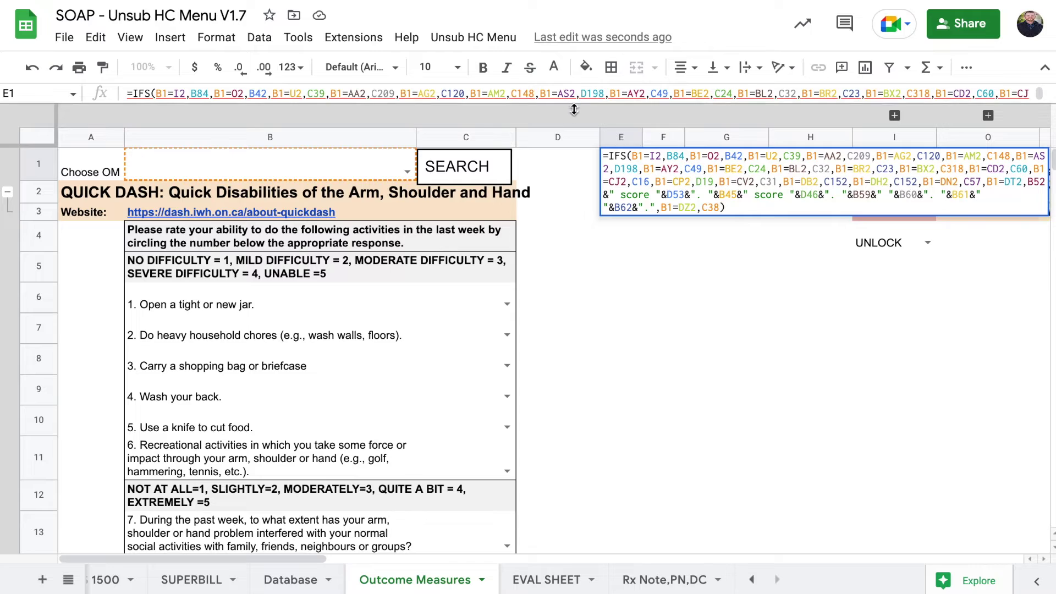
pyautogui.write('iferror')
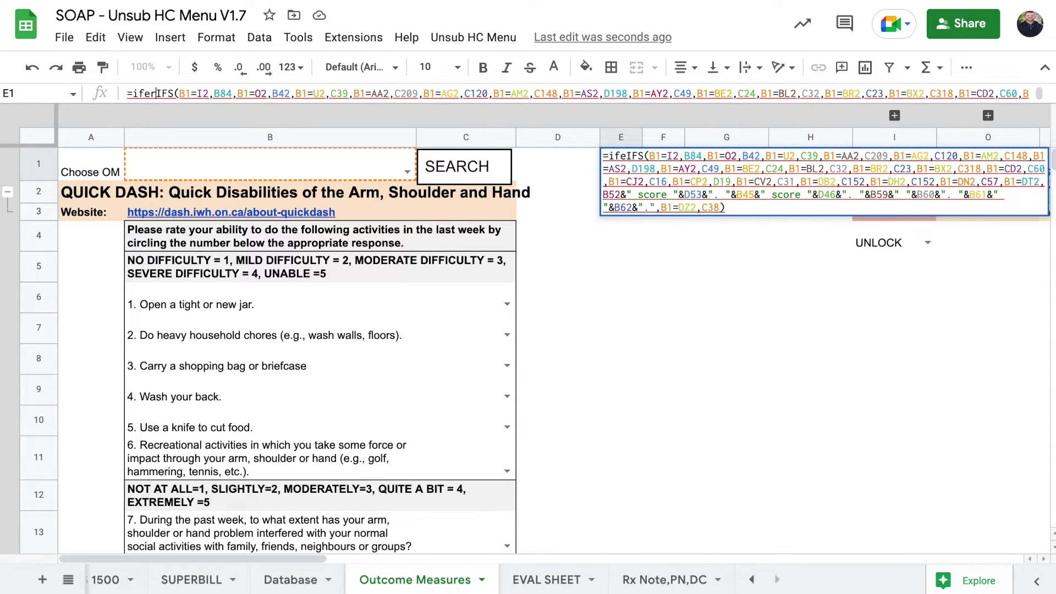
pyautogui.write('(')
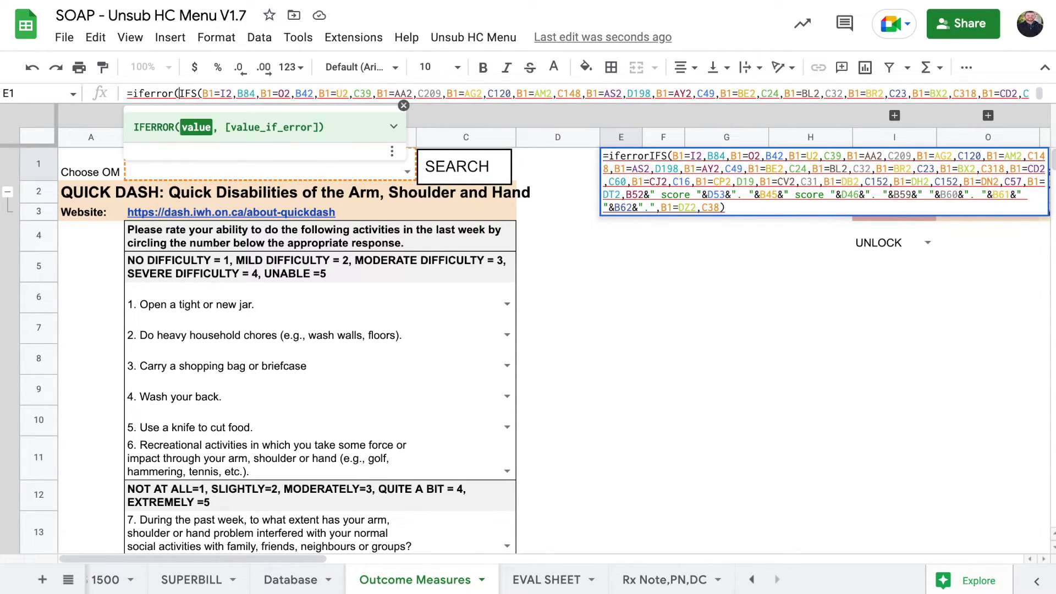
pyautogui.click(720, 207)
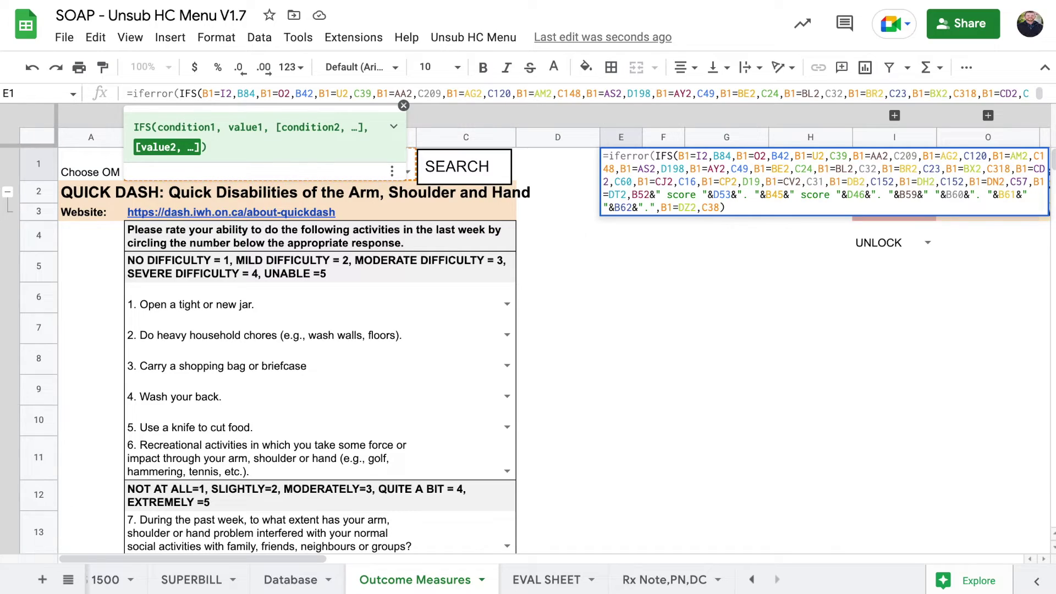
pyautogui.click(778, 205)
pyautogui.write(',')
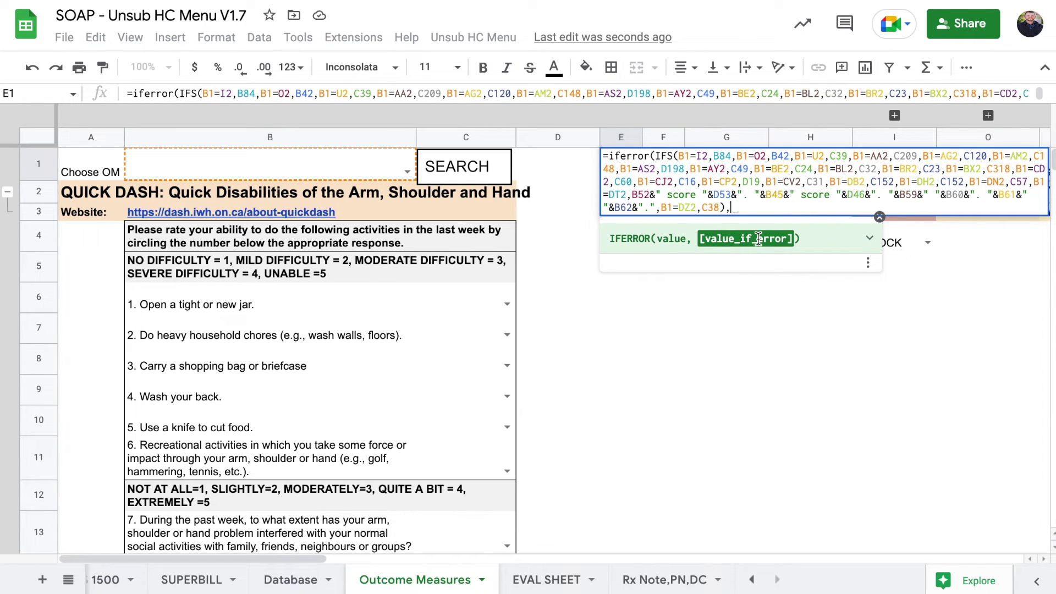
pyautogui.write('""')
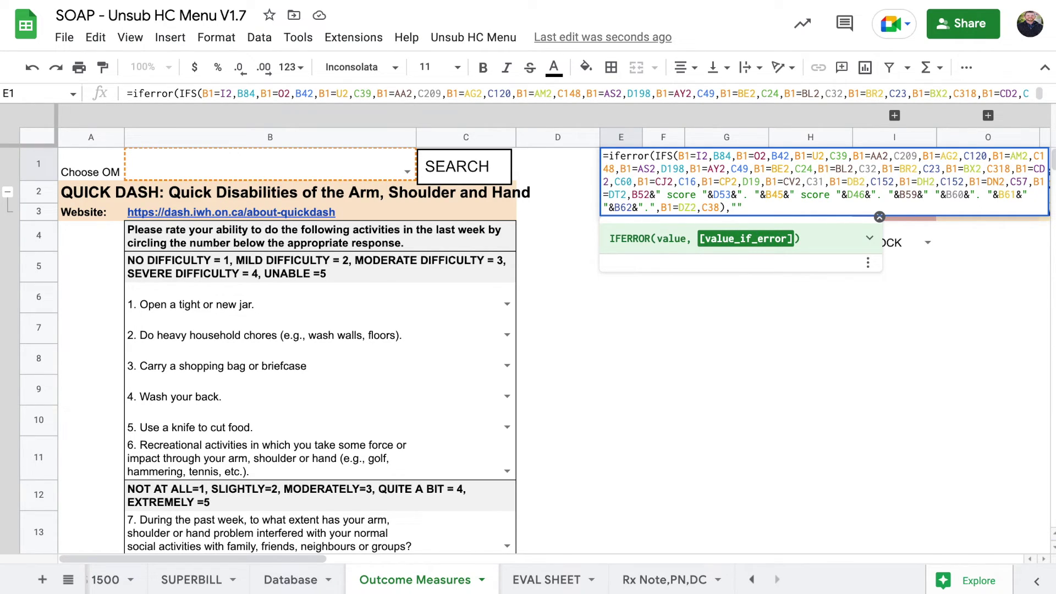
pyautogui.write(')')
pyautogui.press('Return')
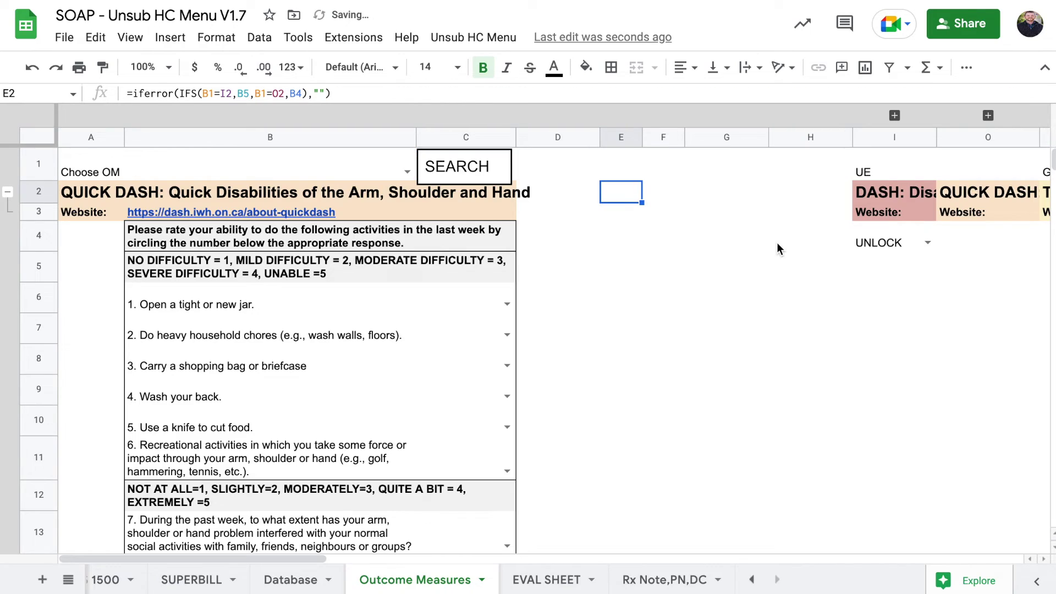
pyautogui.click(622, 165)
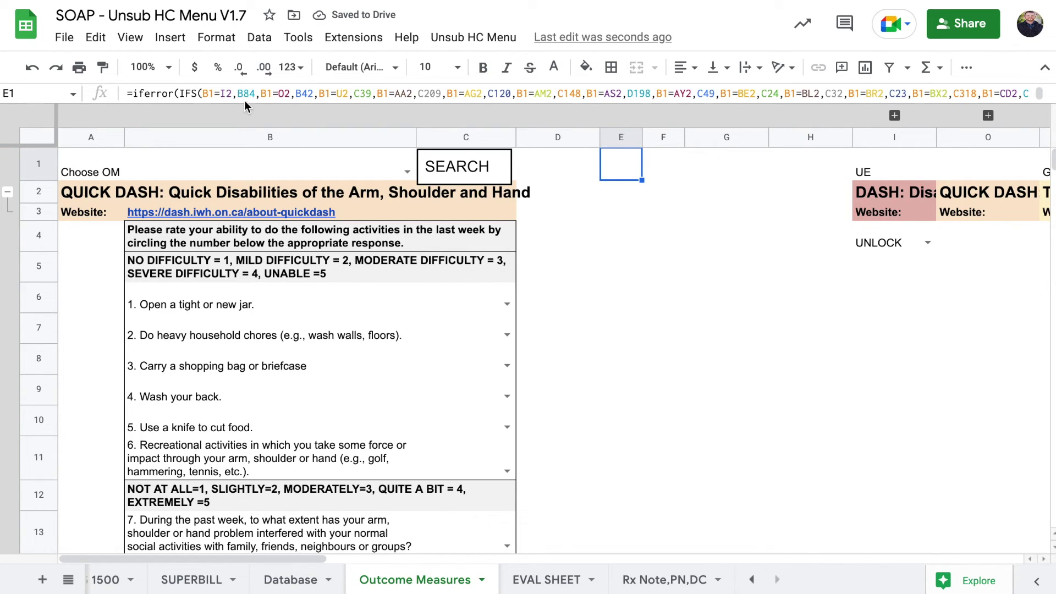